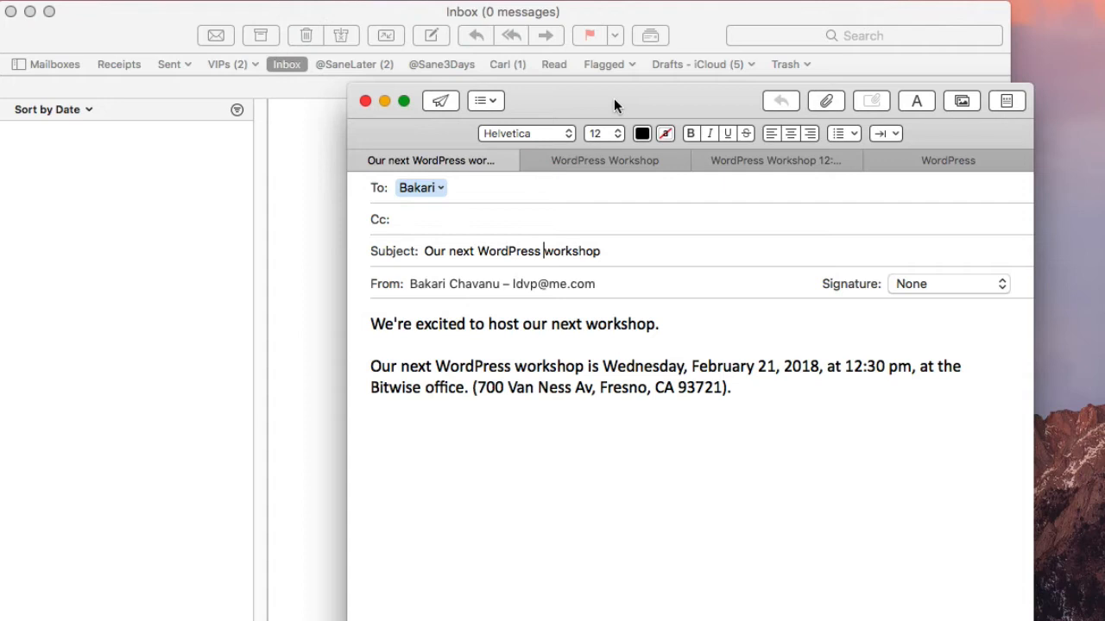
# Send the draft with the subject "Our next WordPress workshop".
pyautogui.moveTo(688, 98); pyautogui.dragTo(656, 73)
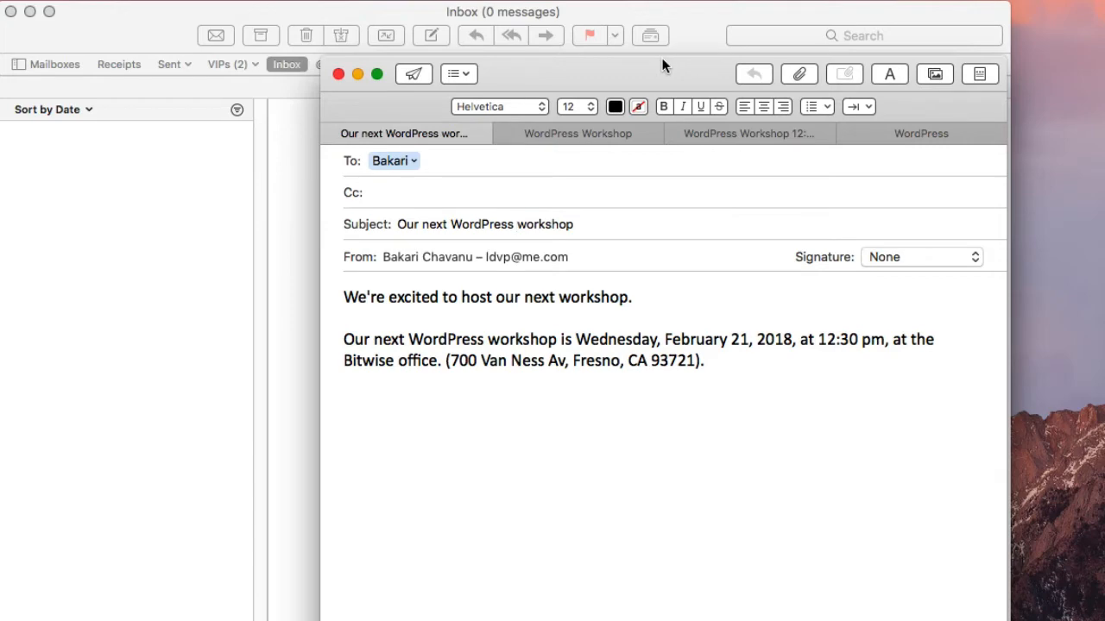
pyautogui.moveTo(662, 58); pyautogui.dragTo(700, 67)
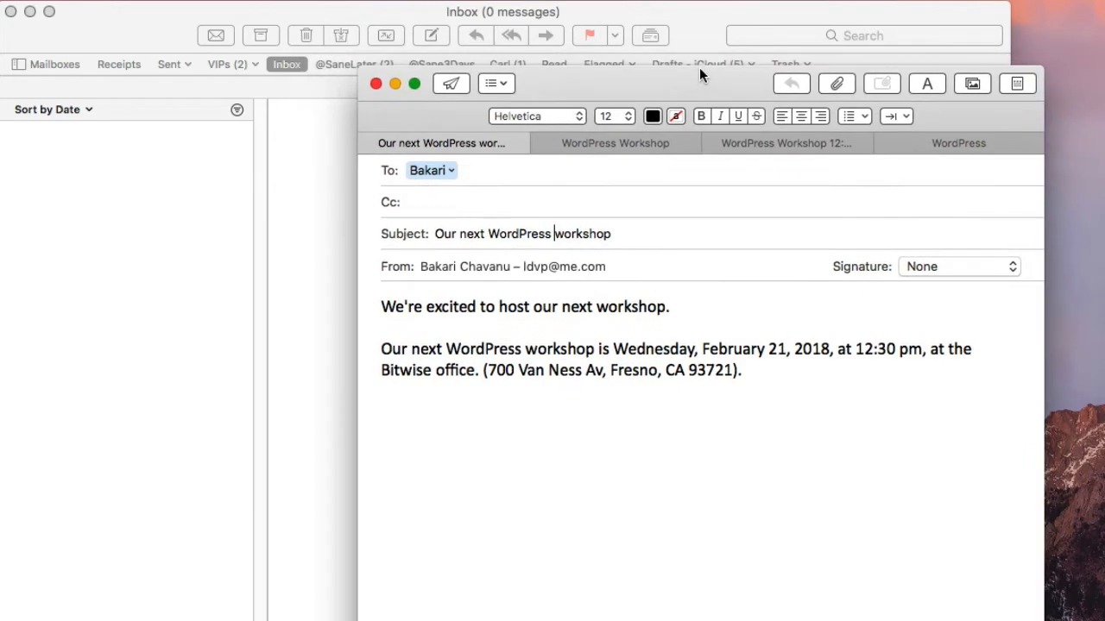
pyautogui.click(451, 84)
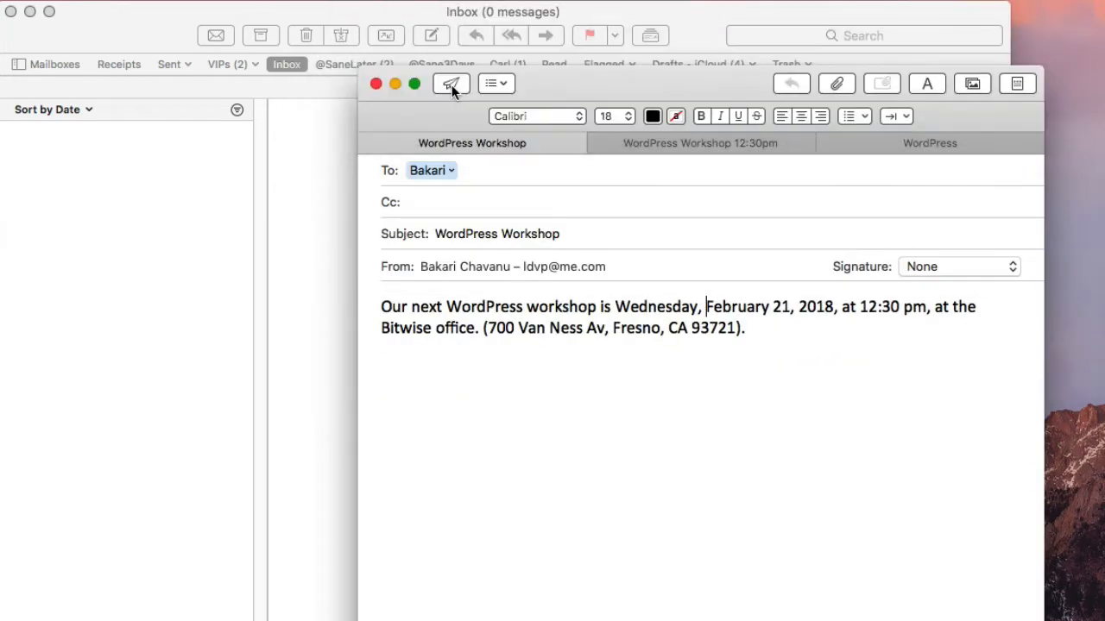
# Open the received "Our next WordPress workshop" message, preview the calendar event for its date, and dismiss it without adding it.
pyautogui.click(336, 17)
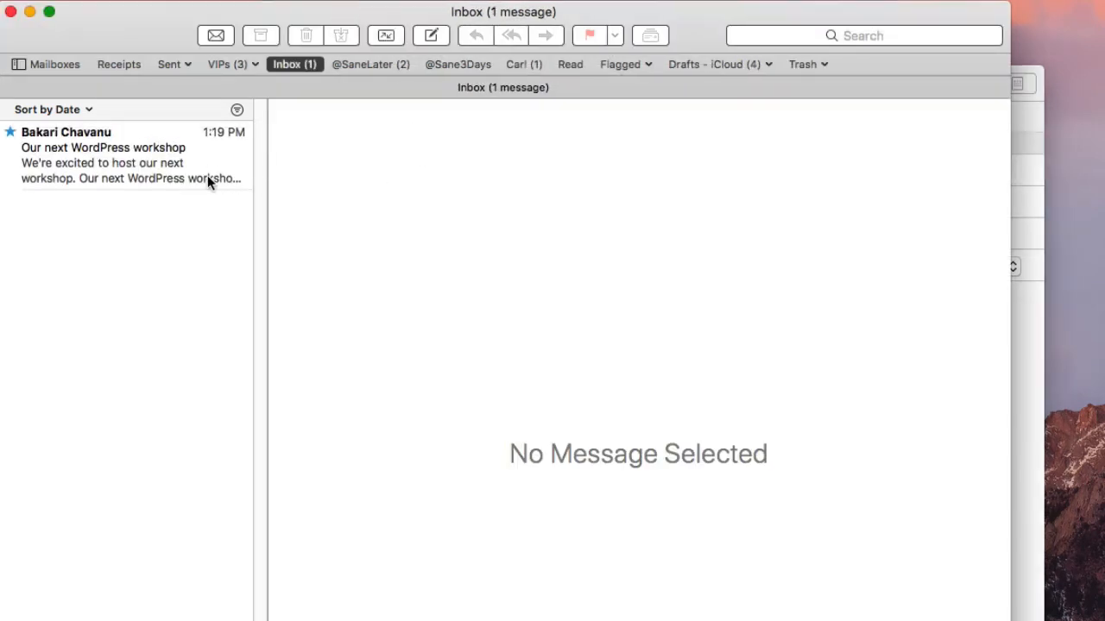
pyautogui.click(176, 157)
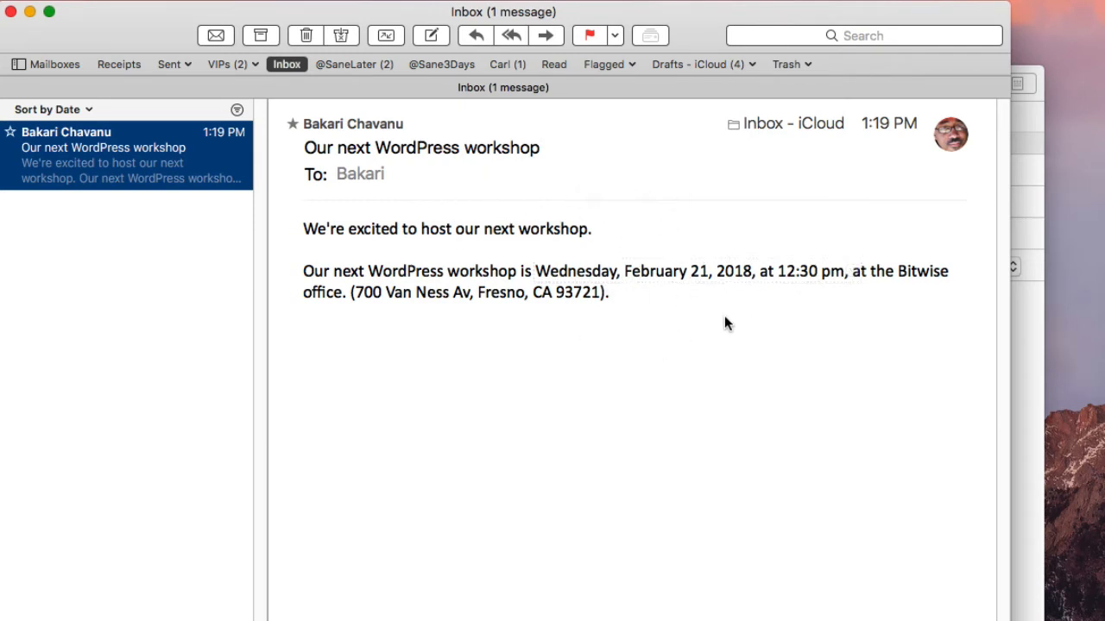
pyautogui.moveTo(854, 270)
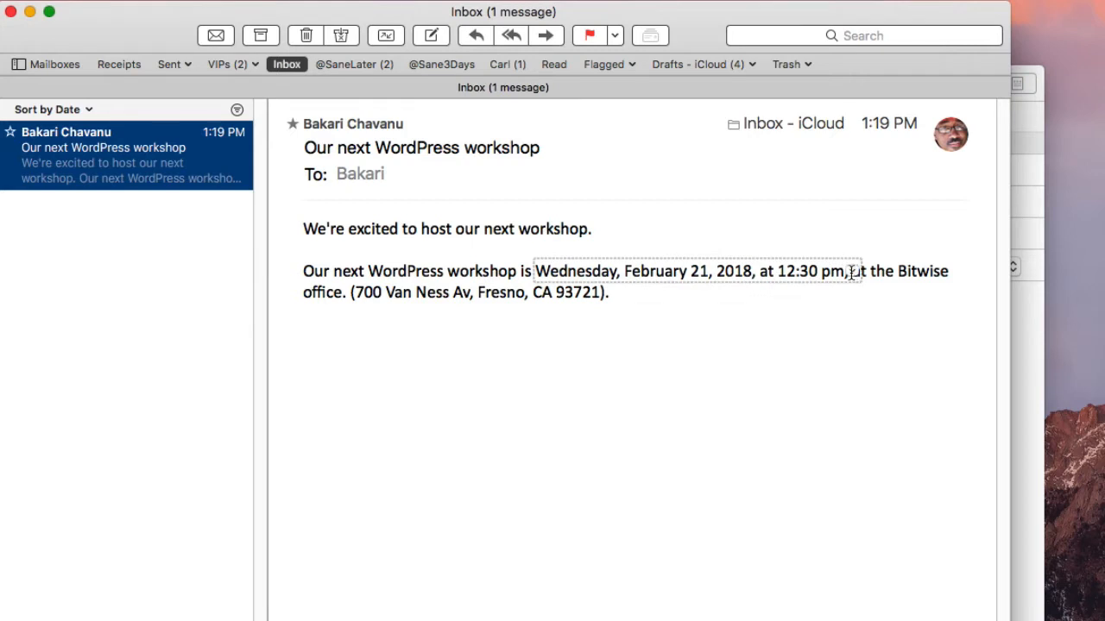
pyautogui.click(852, 271)
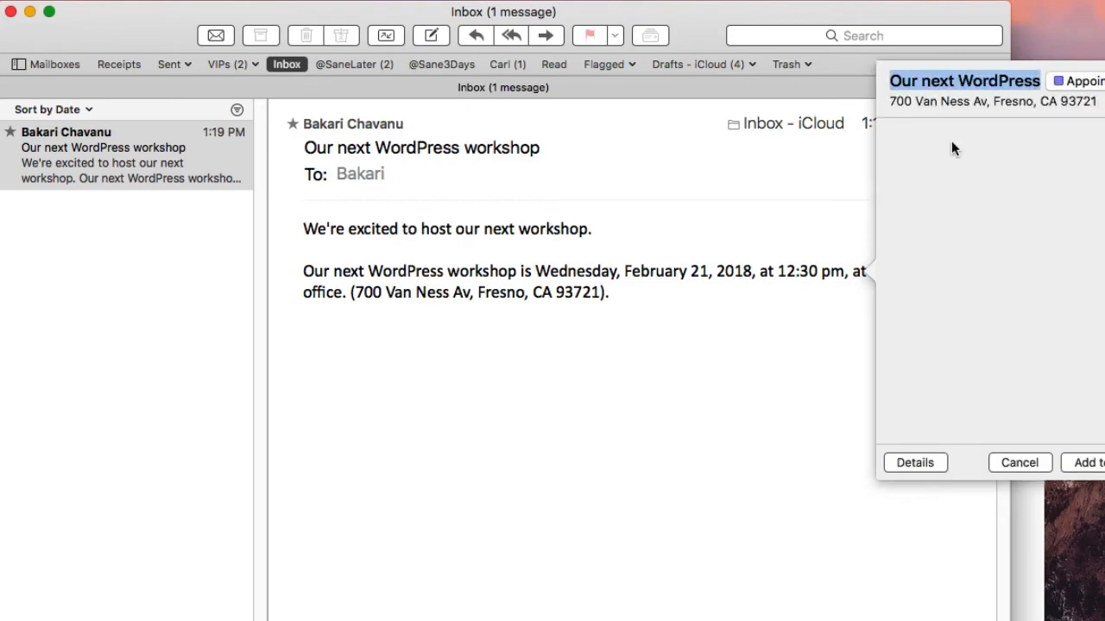
pyautogui.moveTo(800, 6); pyautogui.dragTo(673, 23)
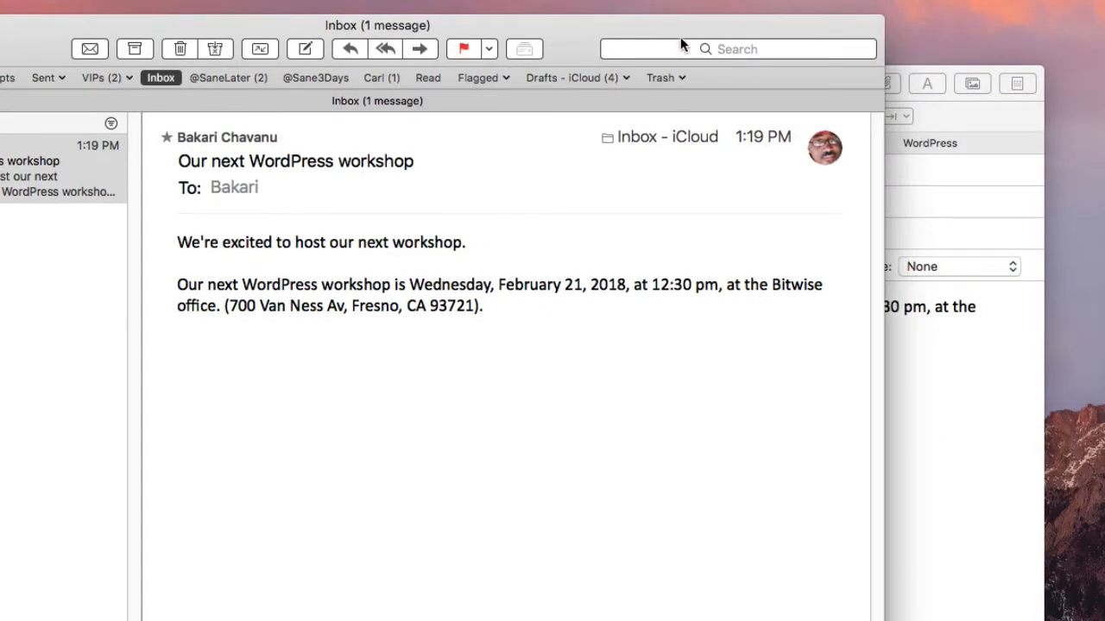
pyautogui.click(729, 284)
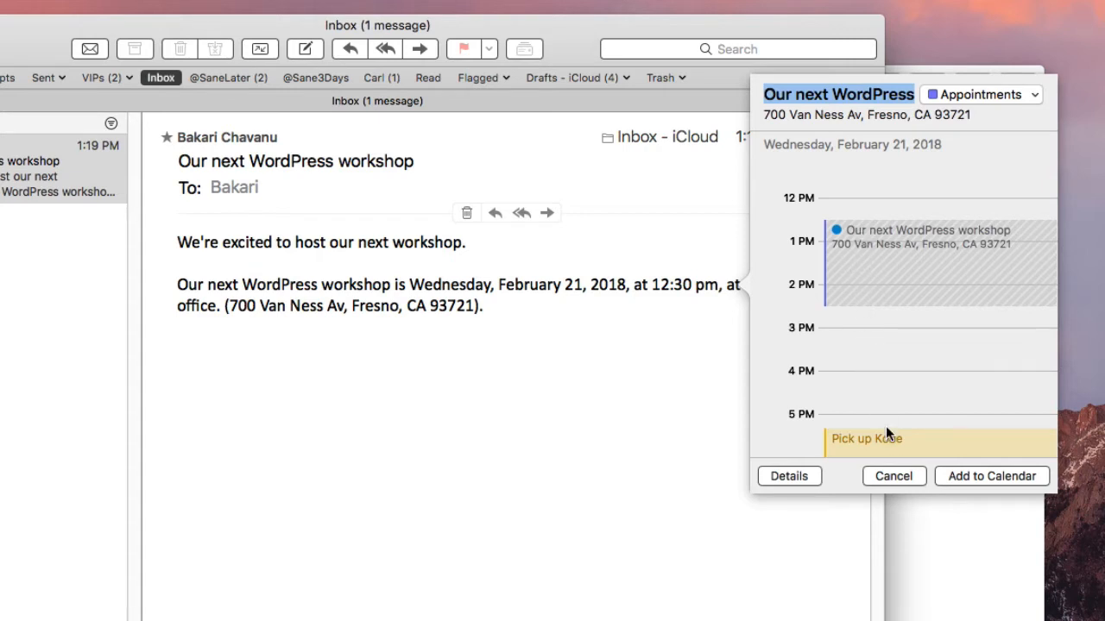
pyautogui.click(893, 476)
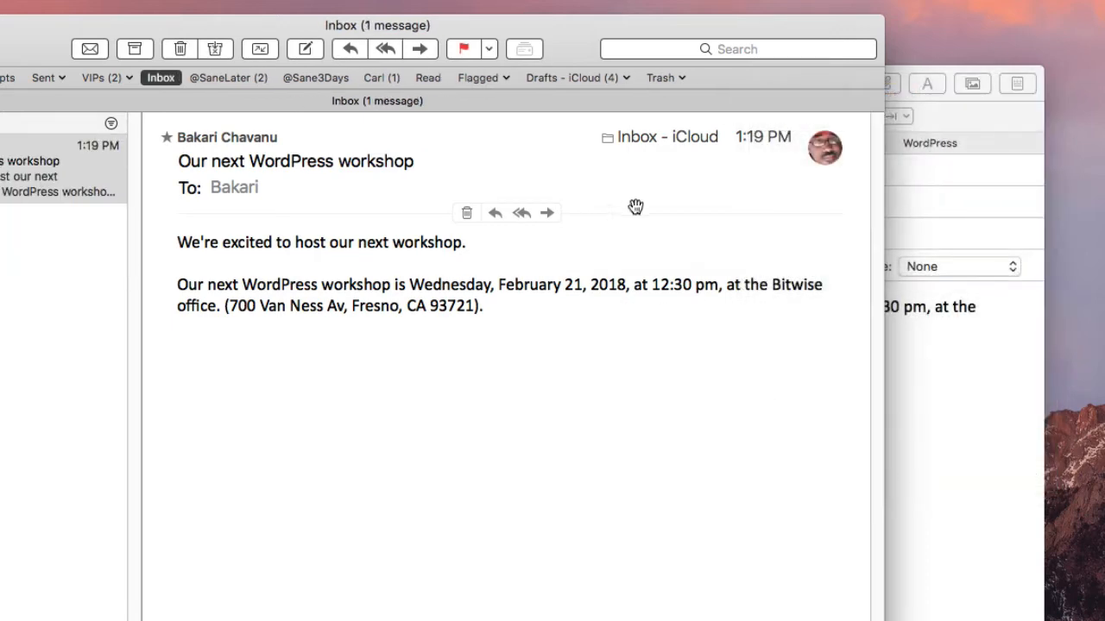
# Bring the draft window forward and send the "WordPress Workshop" draft.
pyautogui.click(946, 68)
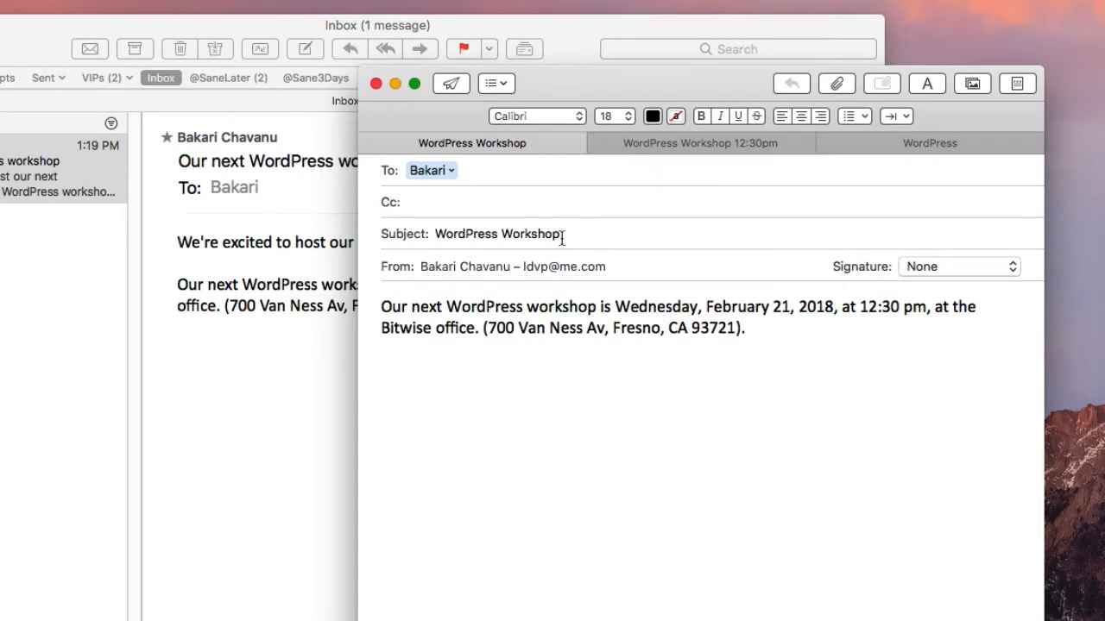
pyautogui.moveTo(573, 87); pyautogui.dragTo(404, 95)
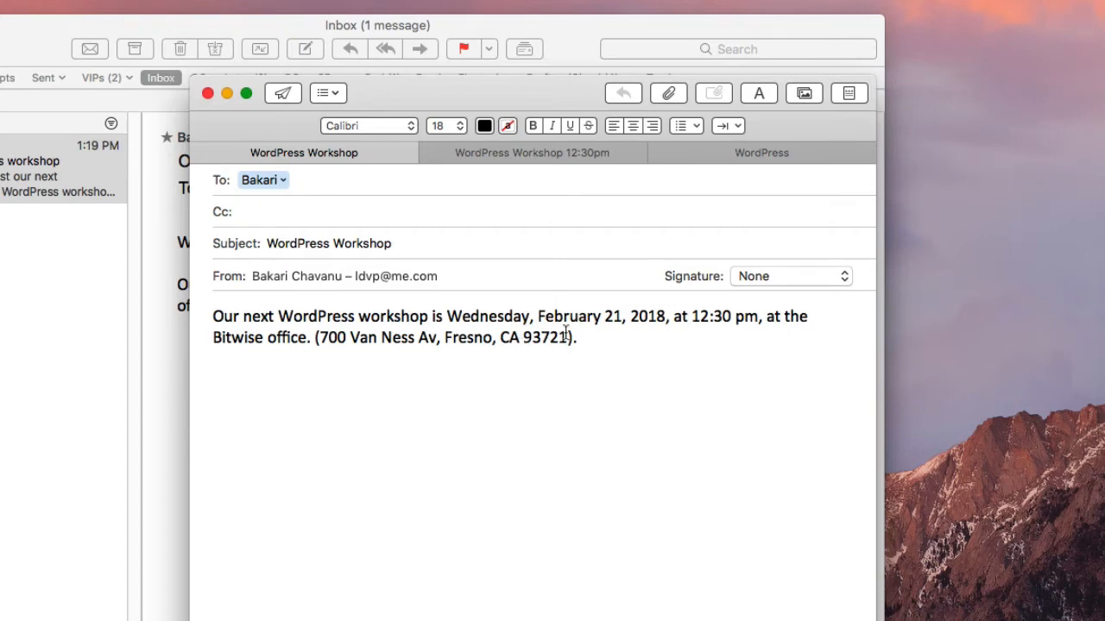
pyautogui.click(285, 93)
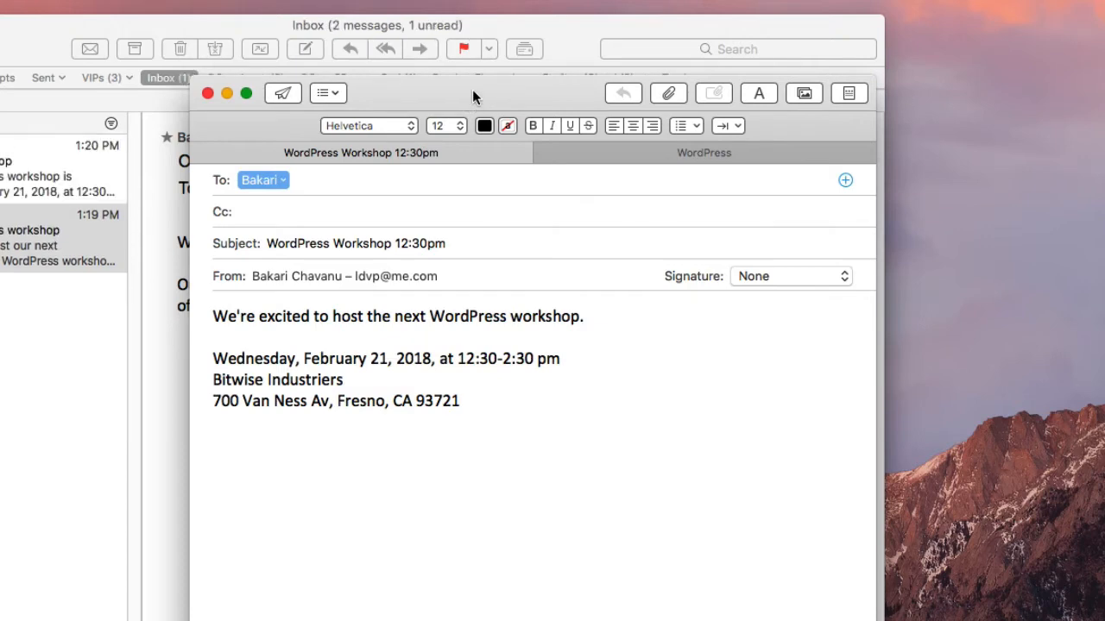
# Open the received "WordPress Workshop" message, preview the calendar event for its date, and cancel without adding it.
pyautogui.moveTo(472, 89); pyautogui.dragTo(724, 215)
pyautogui.click(580, 28)
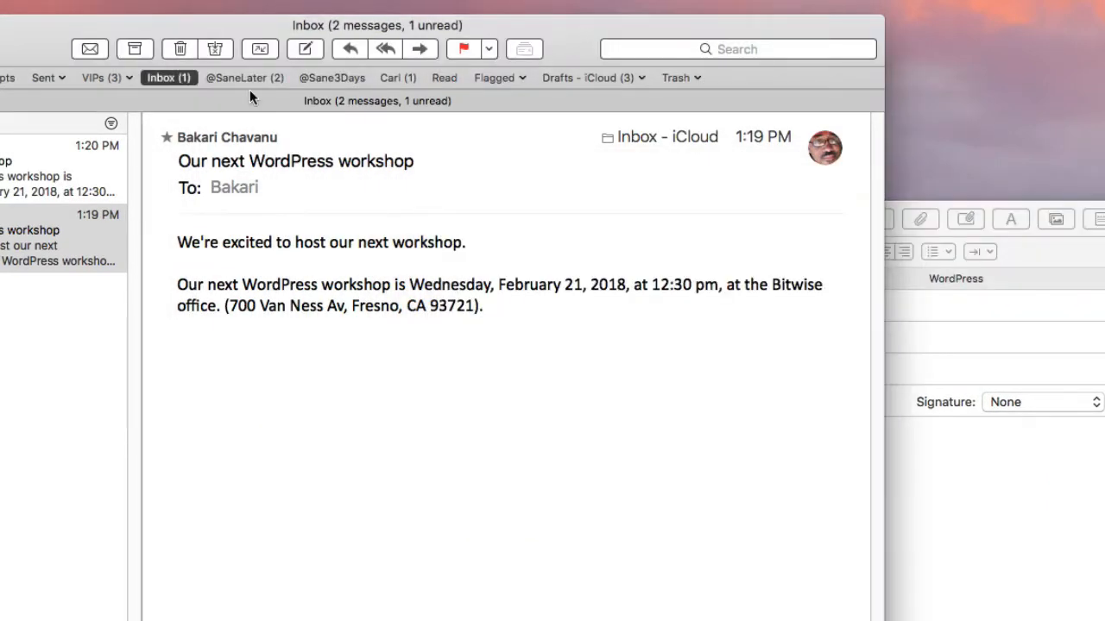
pyautogui.click(36, 170)
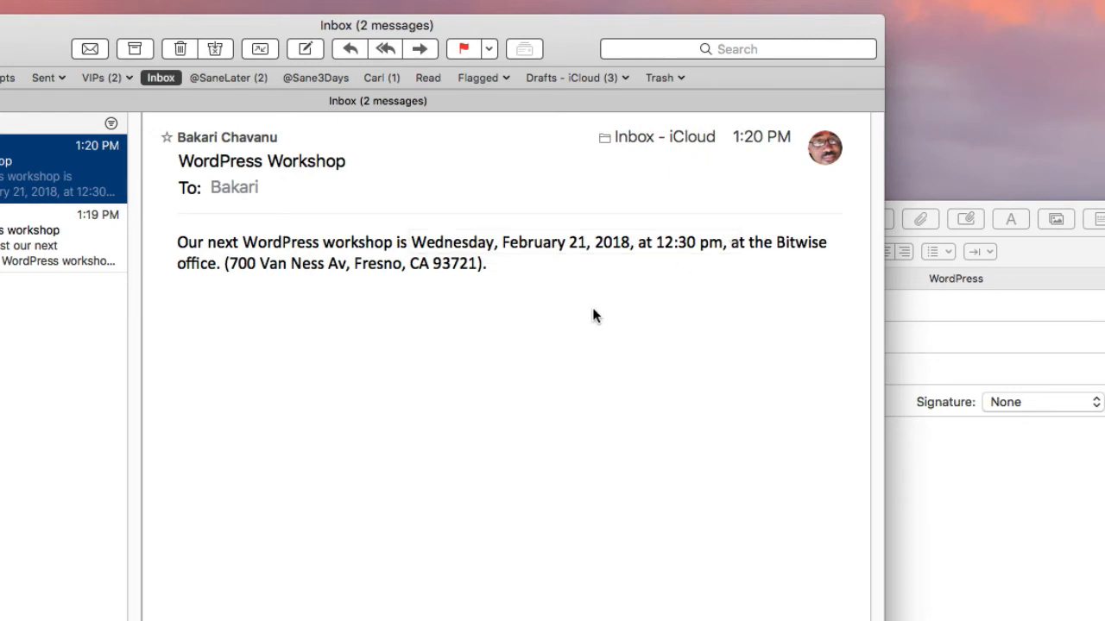
pyautogui.moveTo(716, 242)
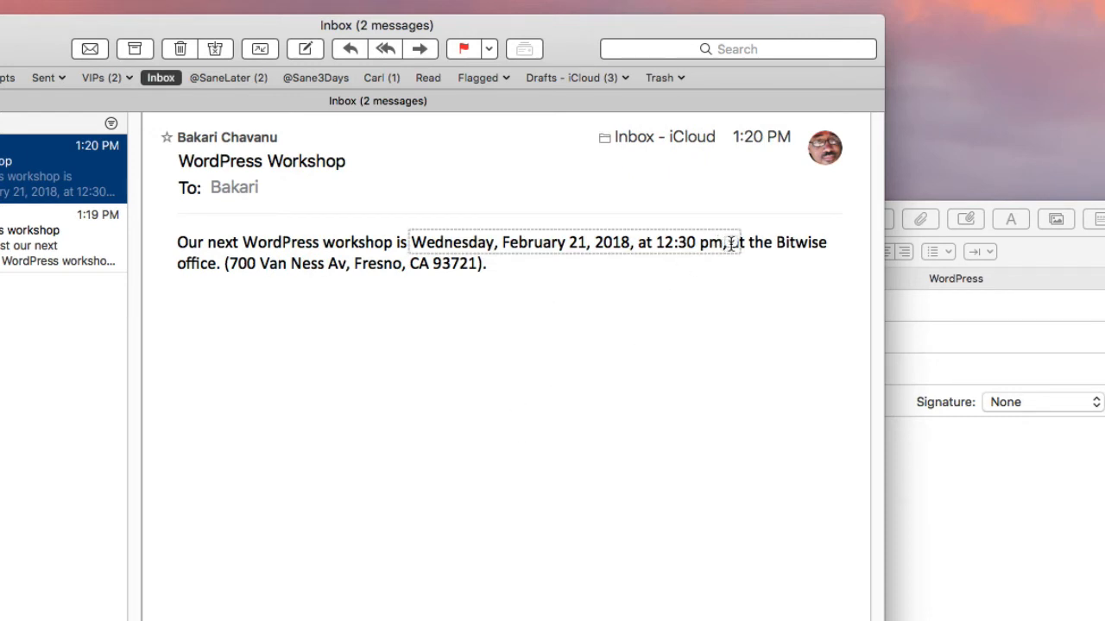
pyautogui.click(732, 244)
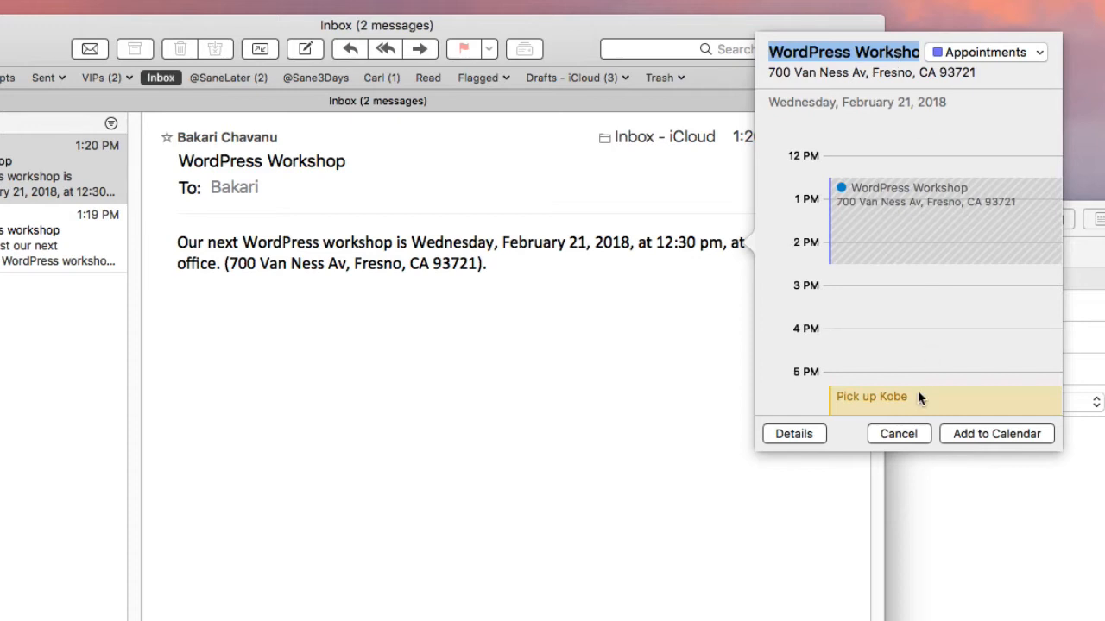
pyautogui.click(901, 434)
# Return to the draft window and send the "WordPress Workshop 12:30pm" draft.
pyautogui.click(930, 495)
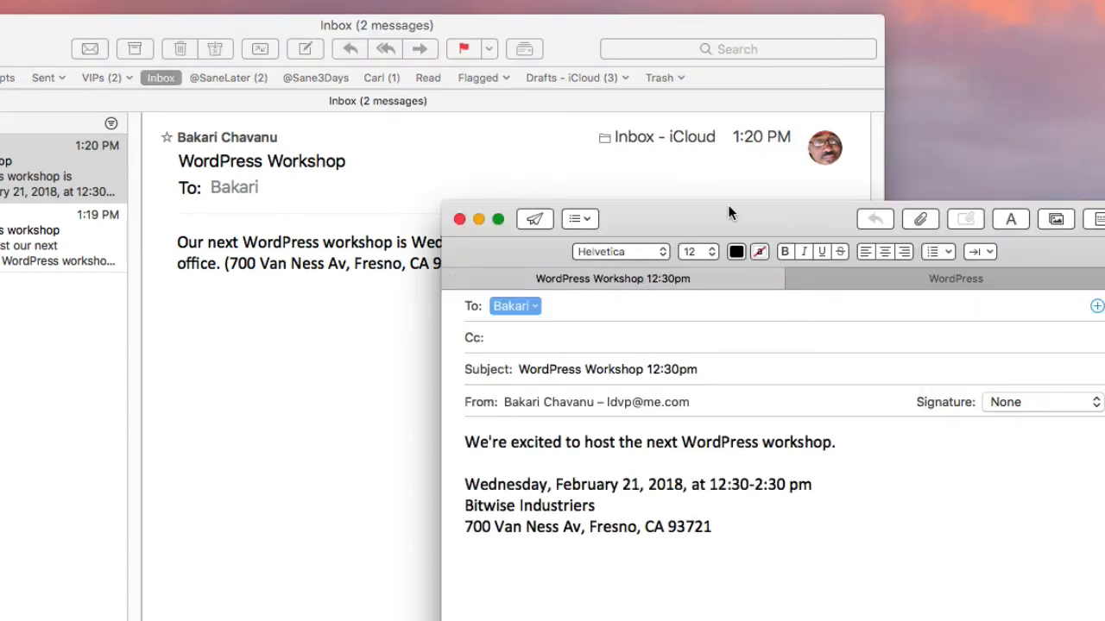
pyautogui.moveTo(728, 213); pyautogui.dragTo(603, 215)
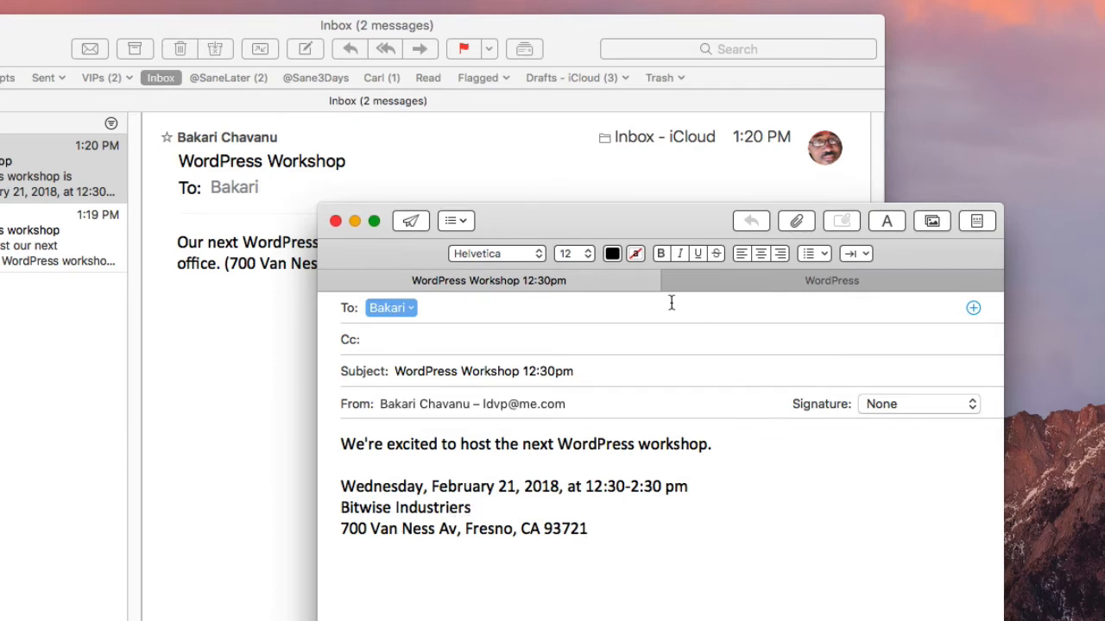
pyautogui.click(411, 221)
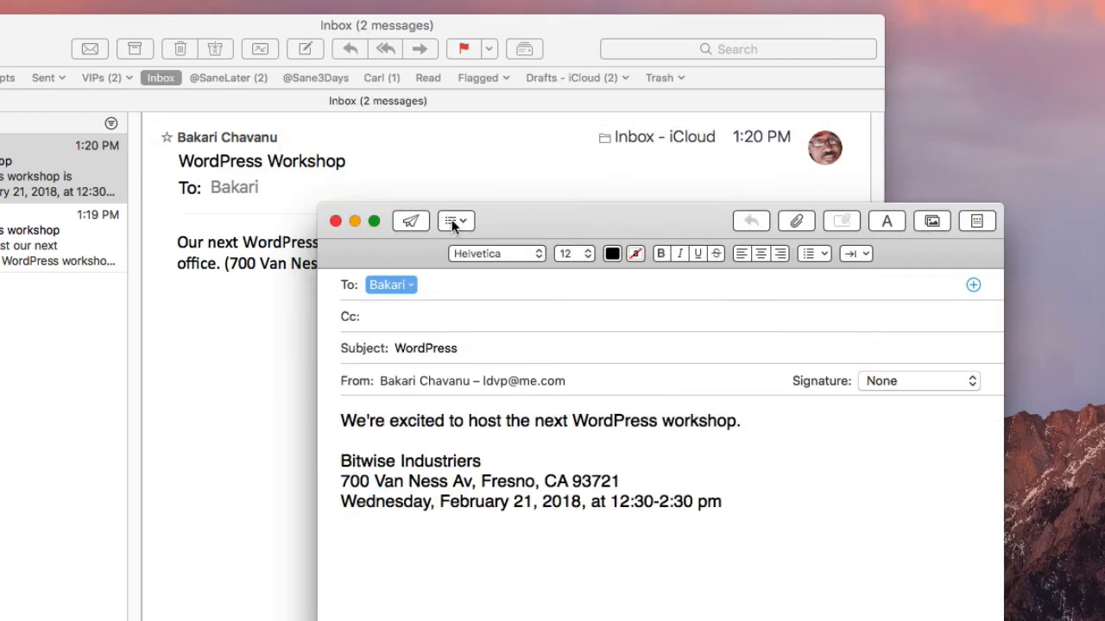
# Open the received "WordPress Workshop 12:30pm" message and preview the events offered by its date line and the Siri suggestion without adding them.
pyautogui.click(566, 26)
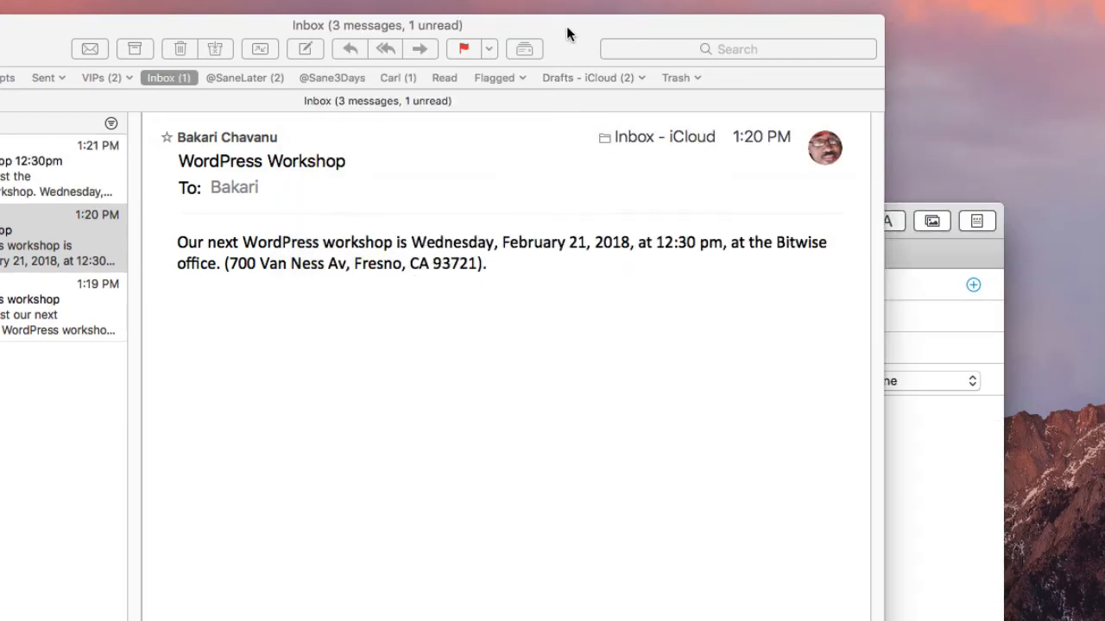
pyautogui.click(57, 172)
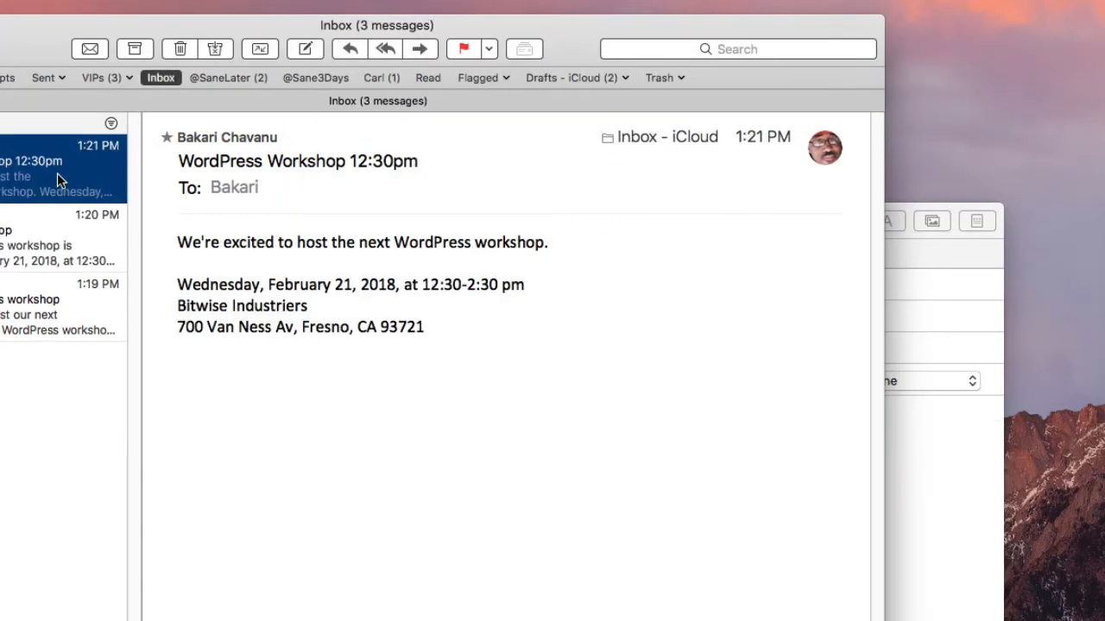
pyautogui.click(502, 374)
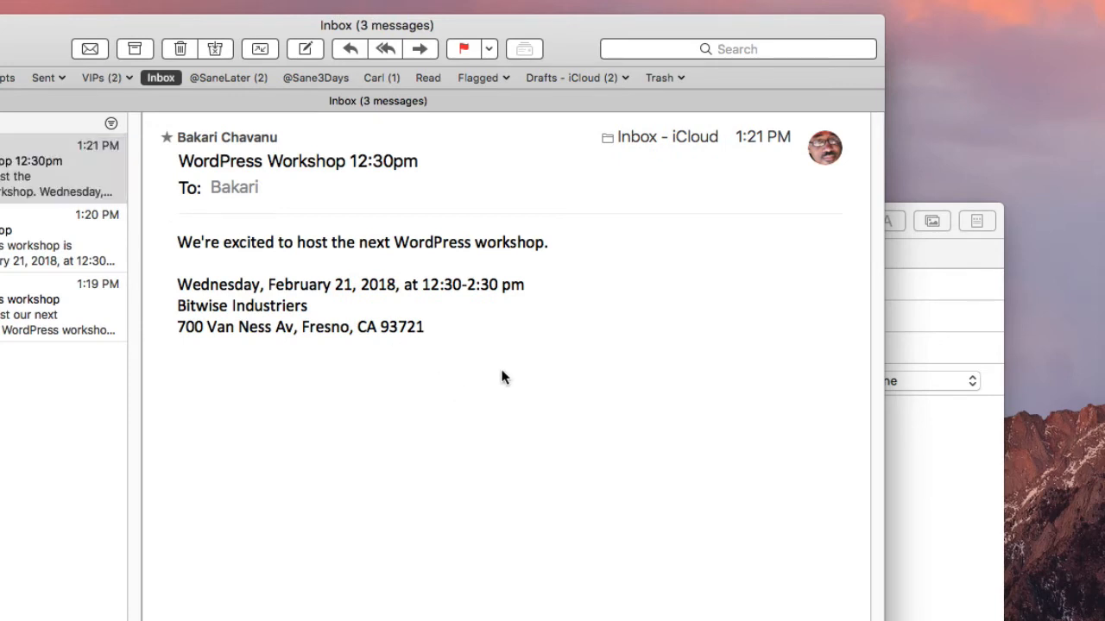
pyautogui.click(531, 286)
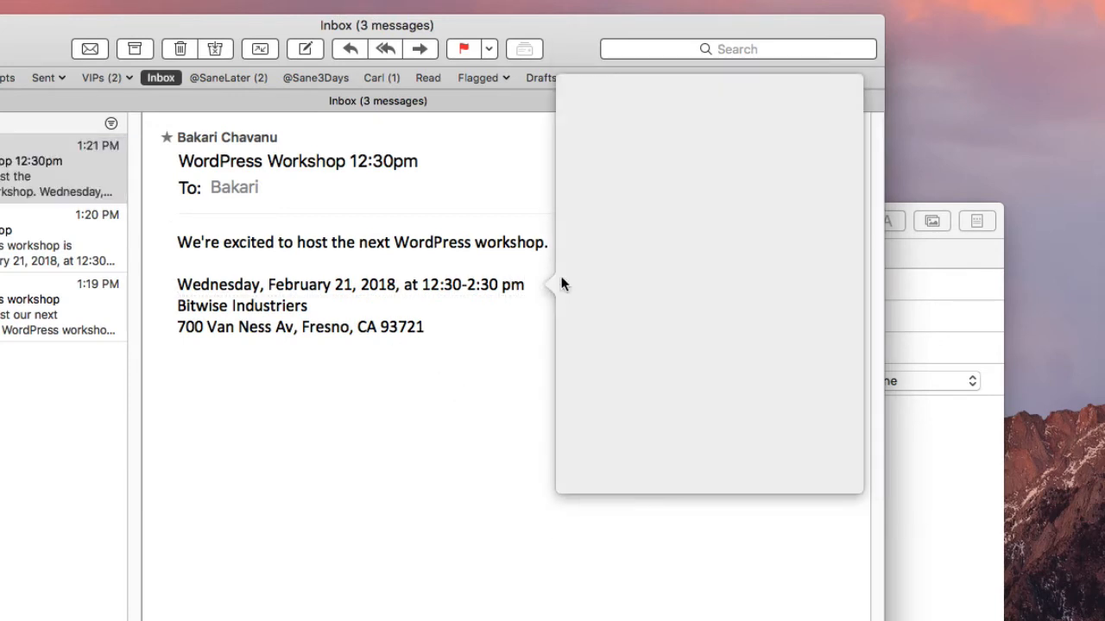
pyautogui.click(466, 383)
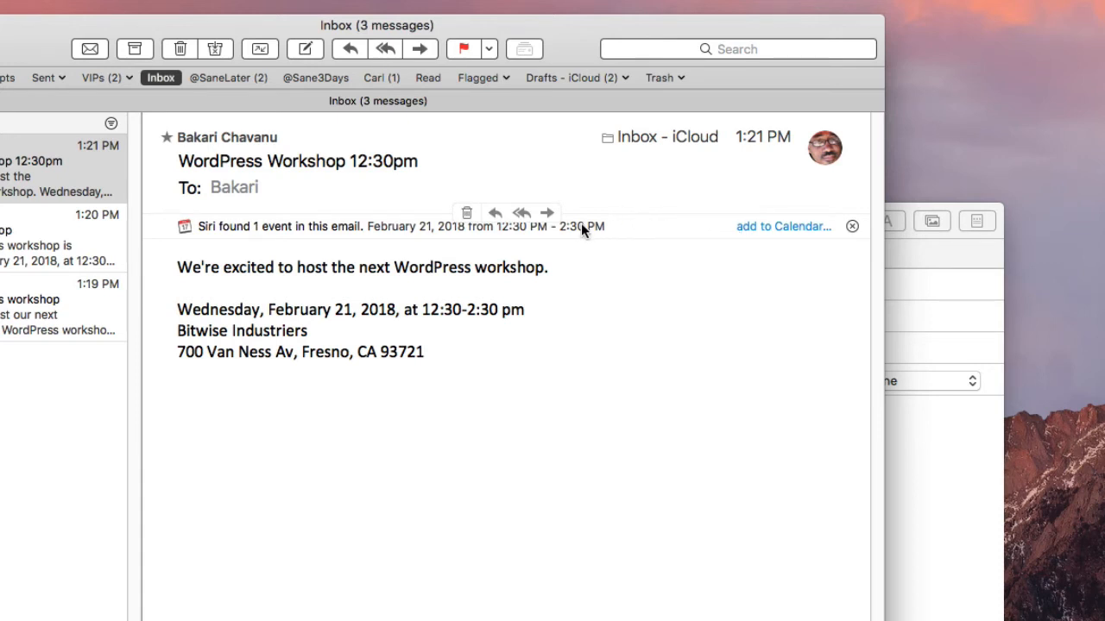
pyautogui.click(757, 227)
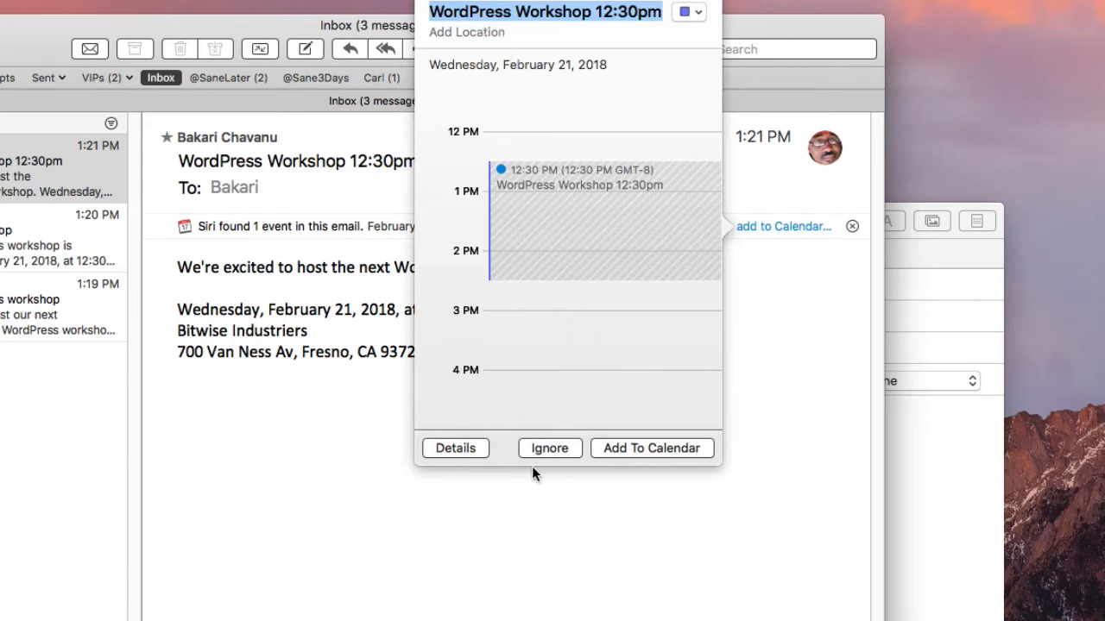
pyautogui.click(373, 490)
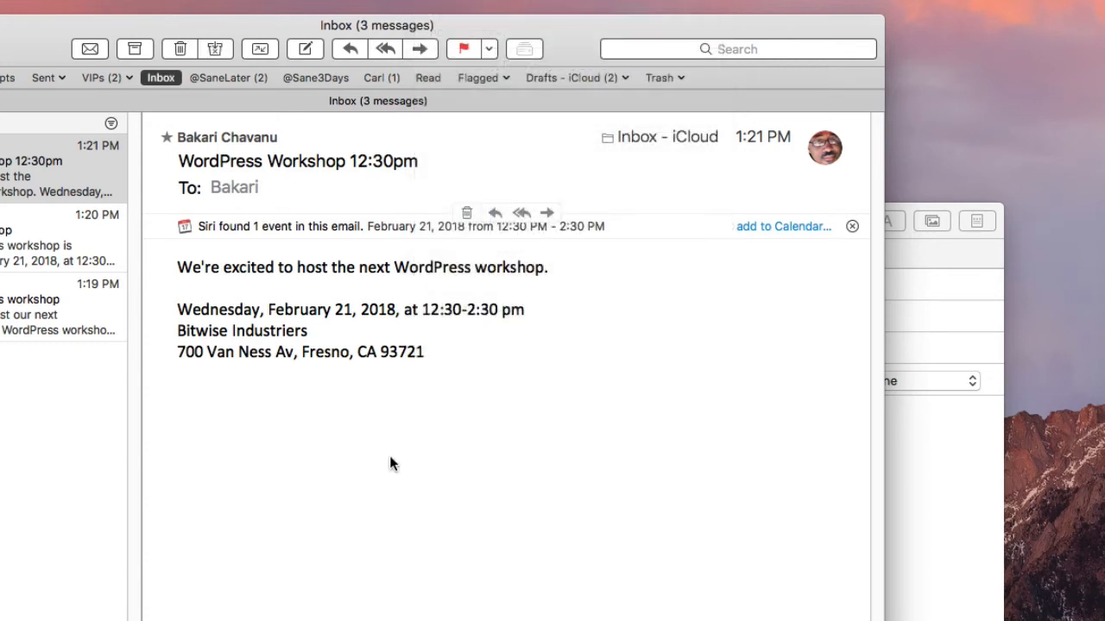
# Complete the subject of the remaining draft so it reads "WordPress Workshop".
pyautogui.click(926, 439)
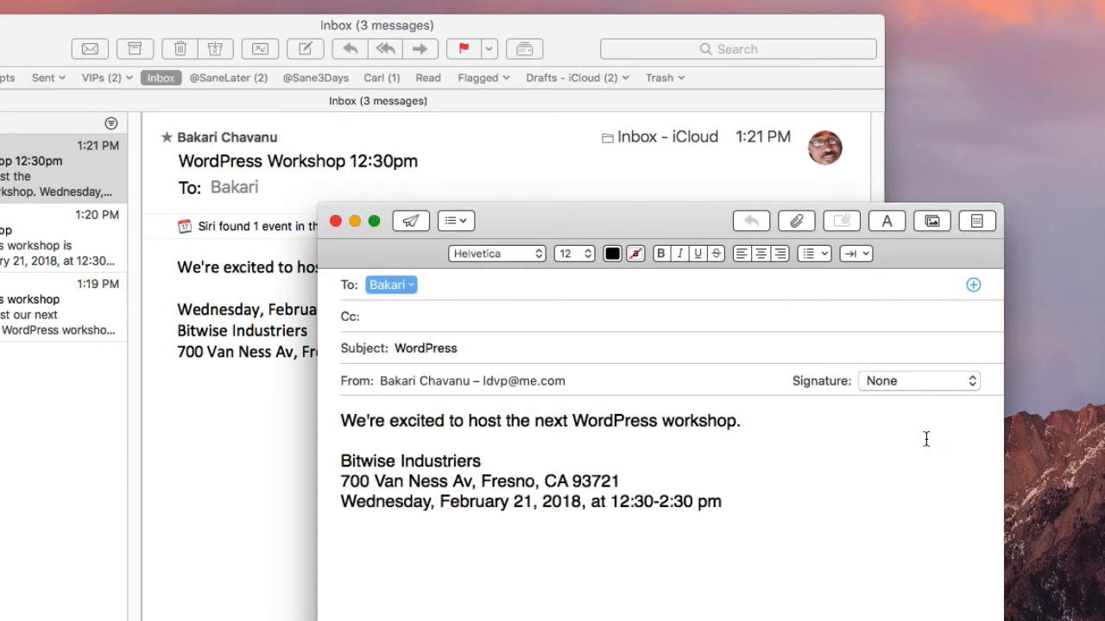
pyautogui.moveTo(544, 220); pyautogui.dragTo(503, 197)
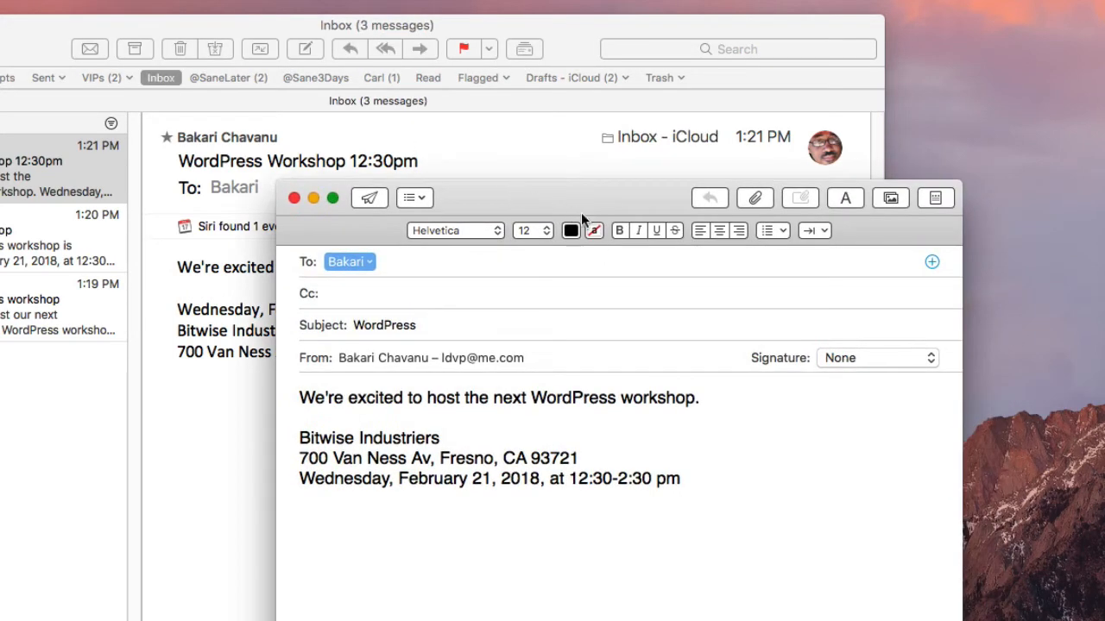
pyautogui.click(422, 324)
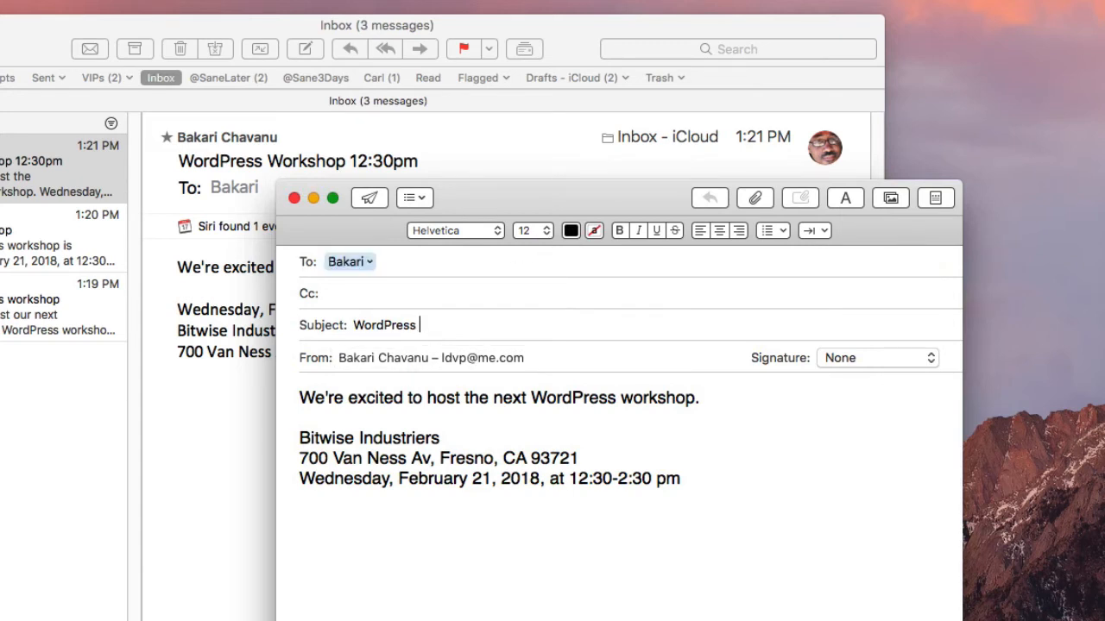
pyautogui.write('Workshop')
# Remove ", at" after the date, put "12:30-2:30 pm" on its own line in the draft body, and send the message.
pyautogui.click(569, 479)
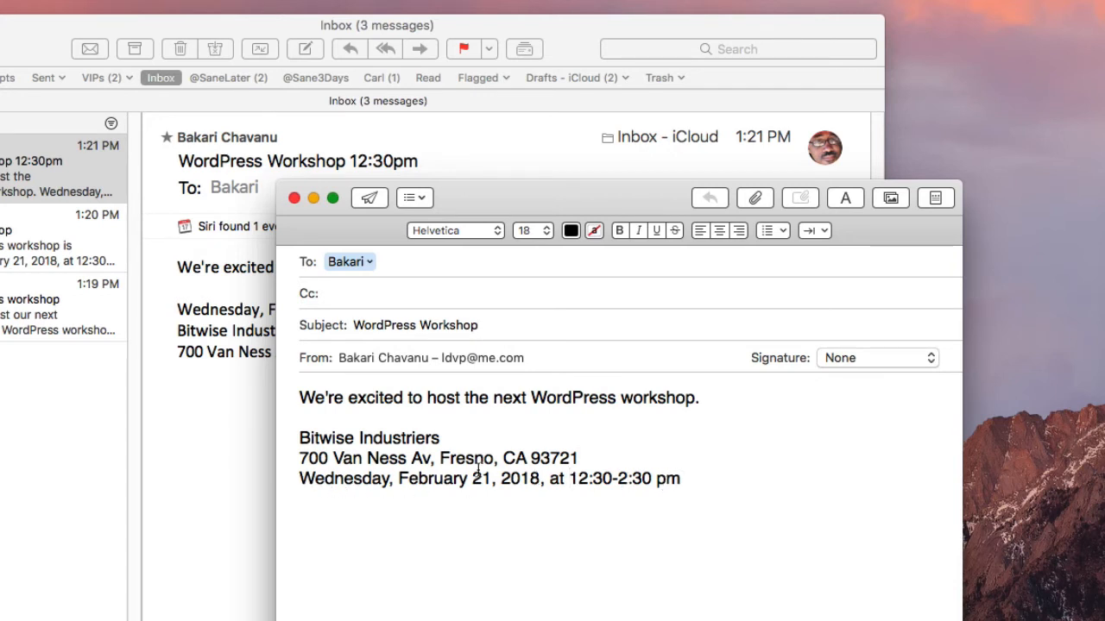
pyautogui.click(681, 483)
pyautogui.press('BackSpace')
pyautogui.press('BackSpace')
pyautogui.press('BackSpace')
pyautogui.press('BackSpace')
pyautogui.press('BackSpace')
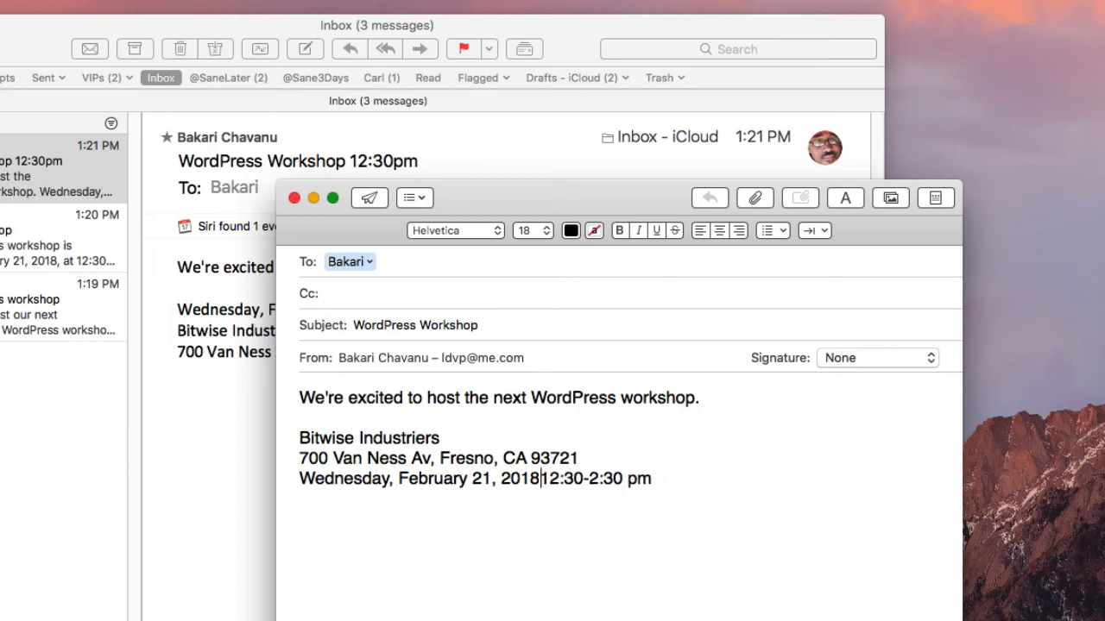
pyautogui.press('Return')
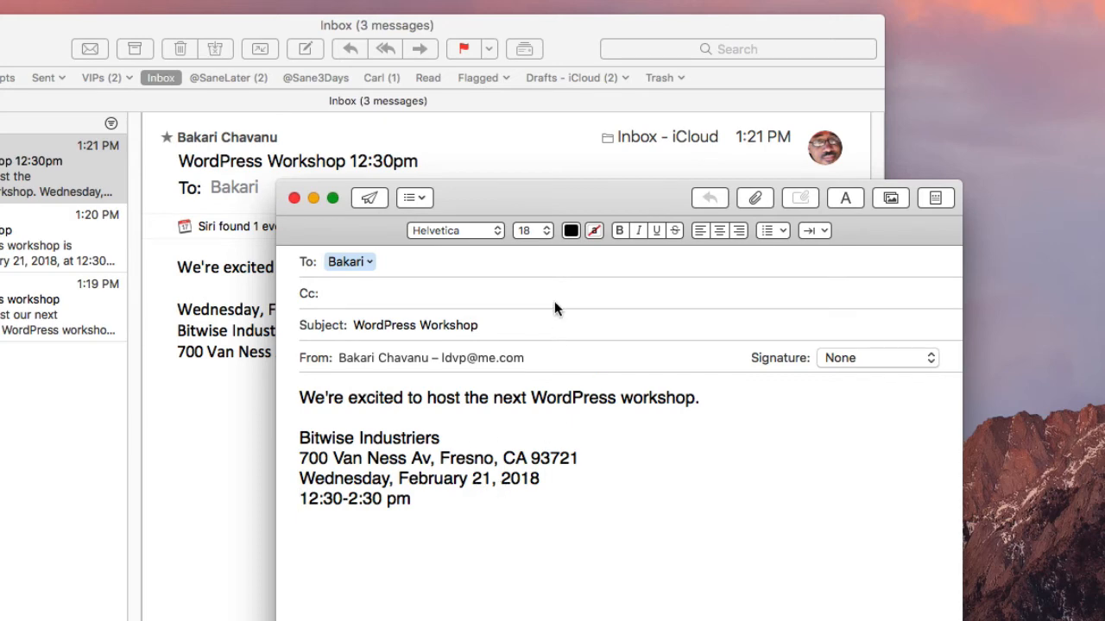
pyautogui.moveTo(561, 197); pyautogui.dragTo(561, 191)
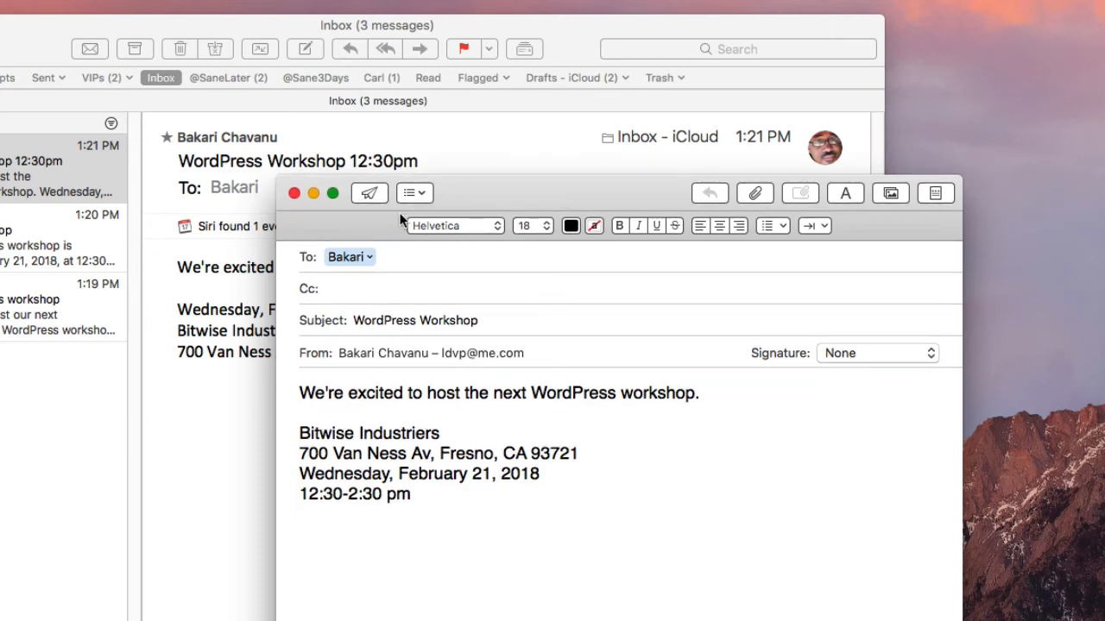
pyautogui.click(368, 193)
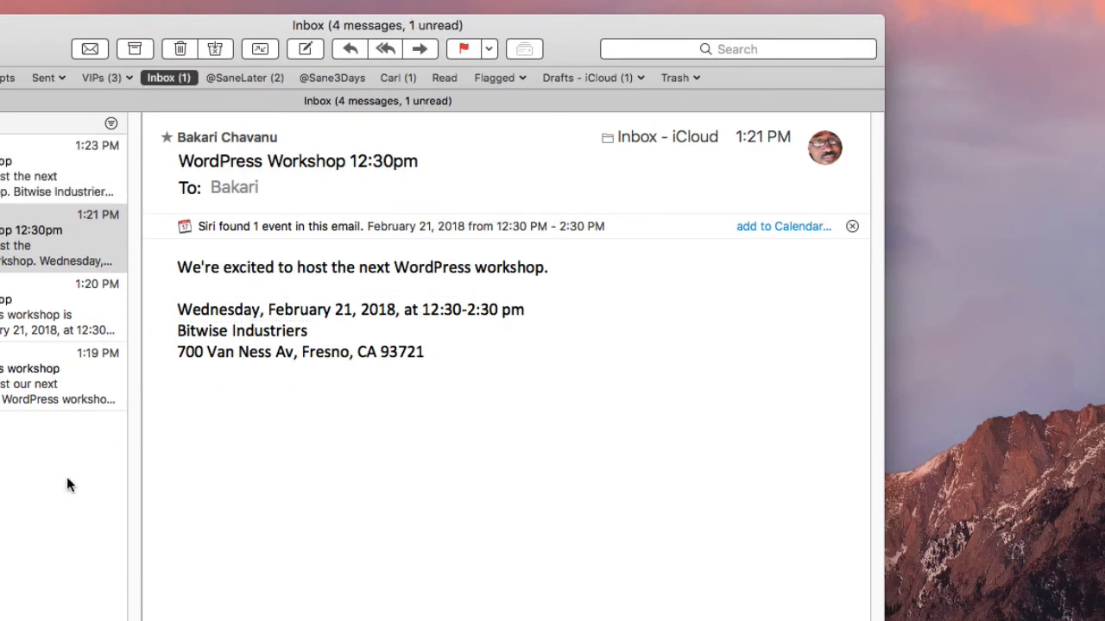
# Open the newest received "WordPress Workshop" message and preview the event Siri offers from it without adding it to the calendar.
pyautogui.click(23, 177)
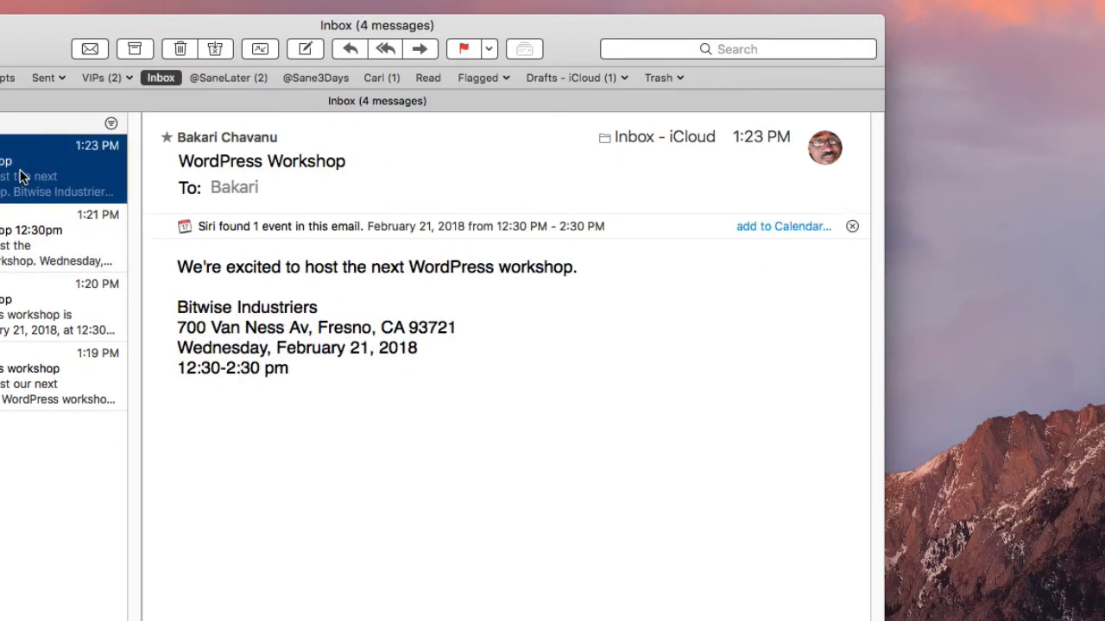
pyautogui.click(772, 228)
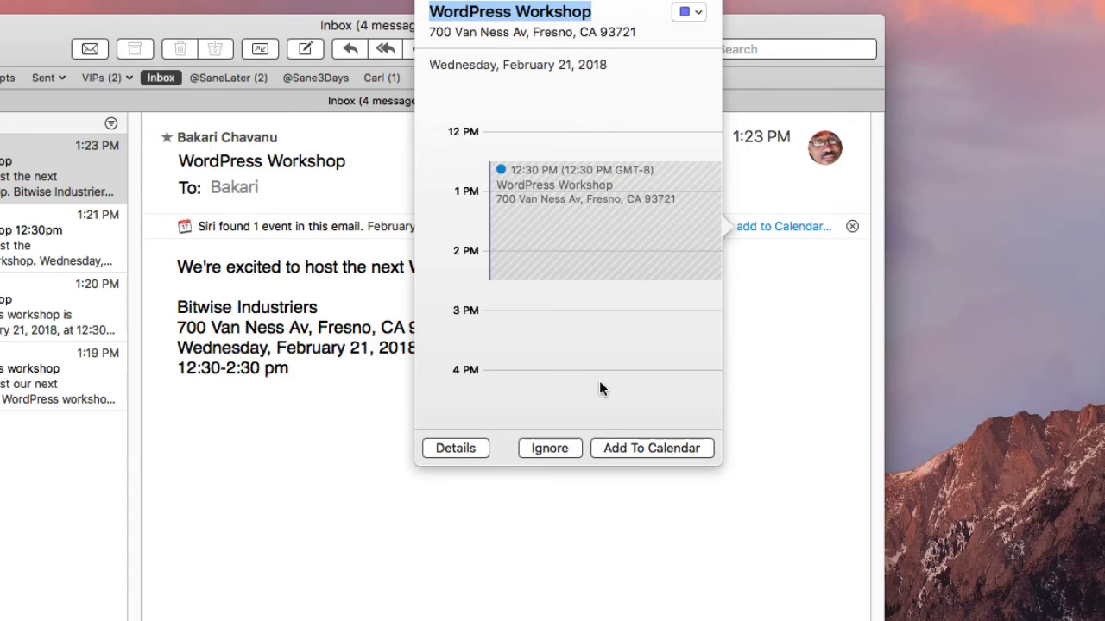
pyautogui.click(614, 496)
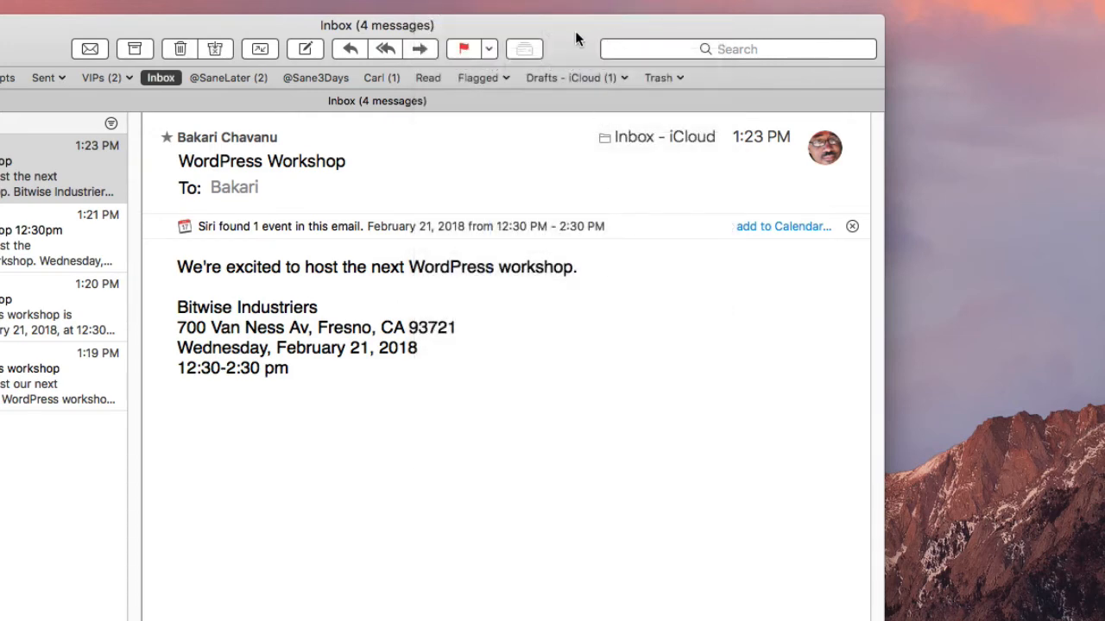
pyautogui.moveTo(575, 30); pyautogui.dragTo(600, 30)
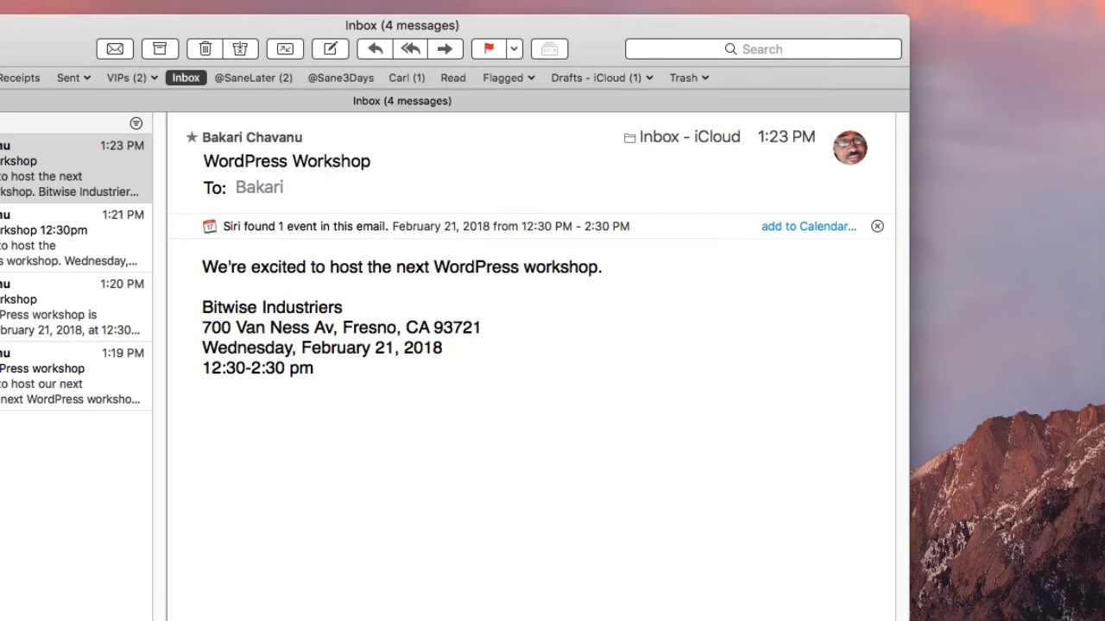
# Switch to Gmail in the browser and preview the calendar event offered by the date line of the "WordPress" message.
pyautogui.press('super+Tab')
pyautogui.moveTo(622, 107); pyautogui.dragTo(217, 70)
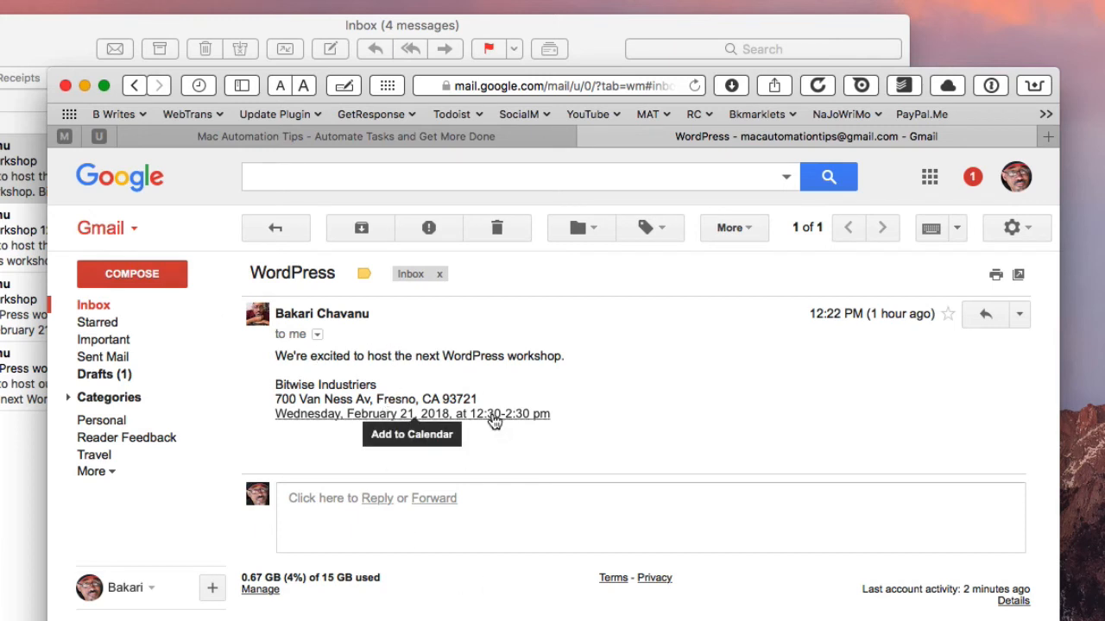
pyautogui.click(420, 422)
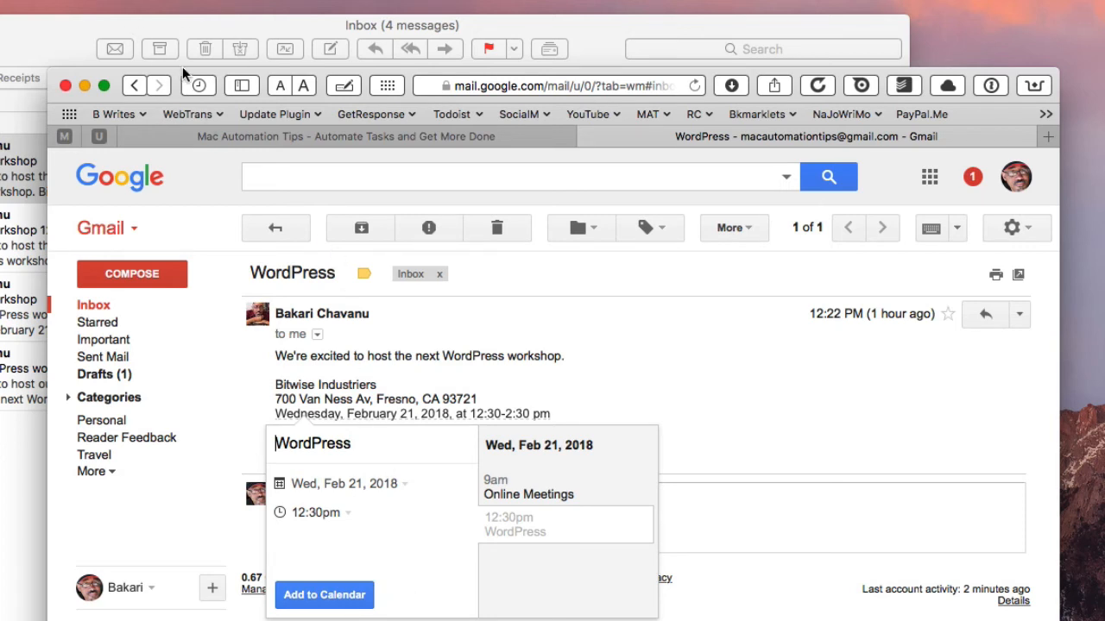
# Return to Mail and arrange the inbox window with its whole message list in view and the TextExpander window beside it.
pyautogui.click(148, 27)
pyautogui.moveTo(148, 27); pyautogui.dragTo(281, 30)
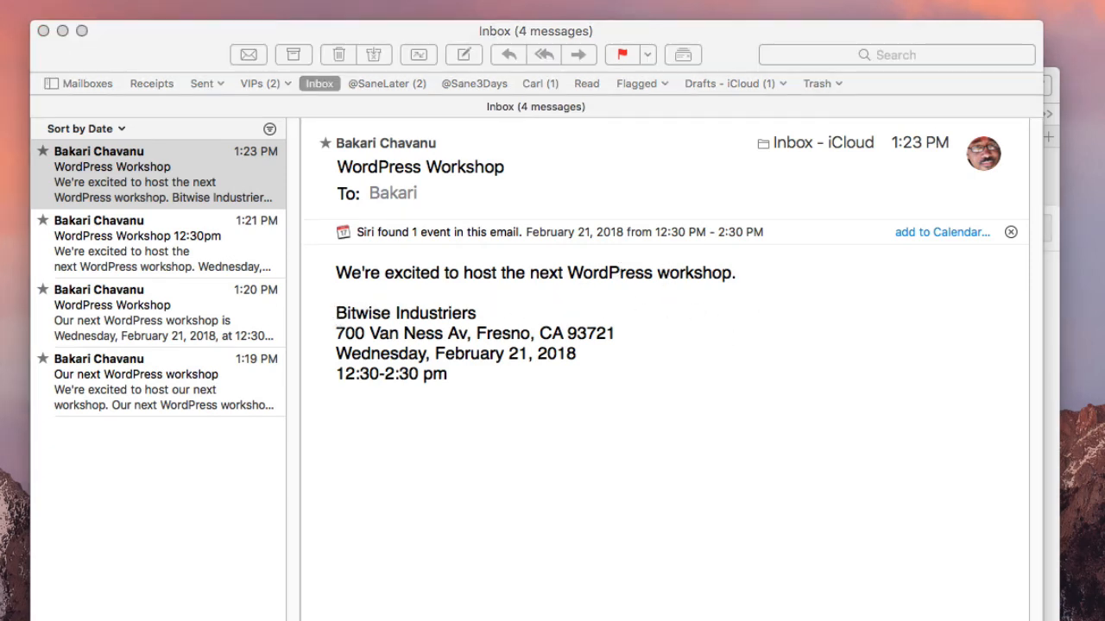
pyautogui.moveTo(1104, 142); pyautogui.dragTo(1104, 204)
pyautogui.click(177, 50)
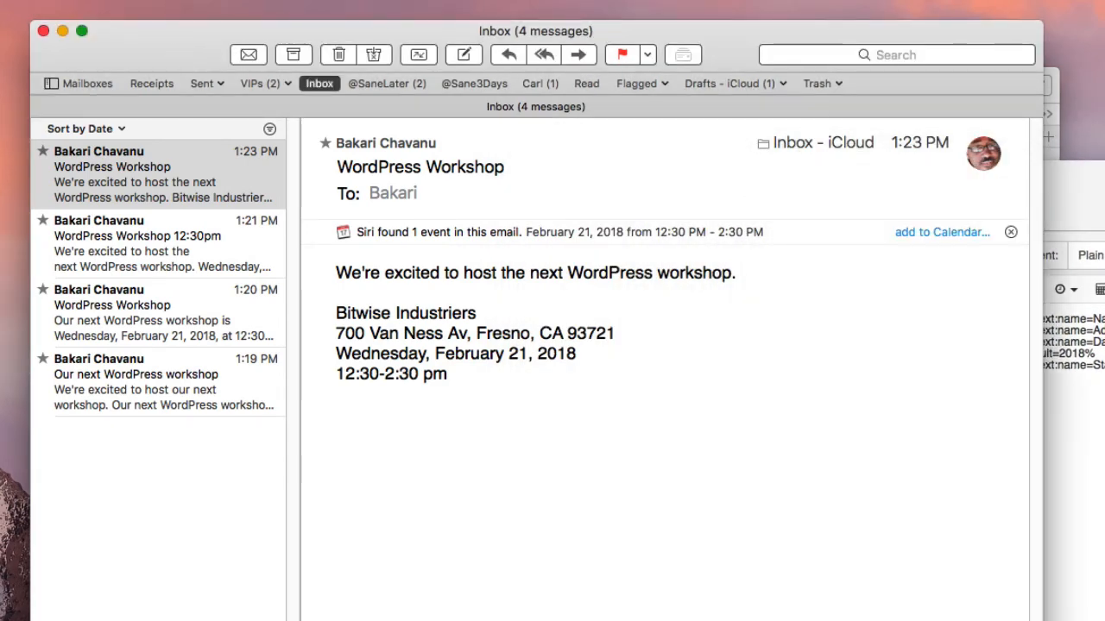
# Start a new email and expand the cdate snippet in its body, moving the snippet's fill-in form below the workshop details.
pyautogui.press('super+n')
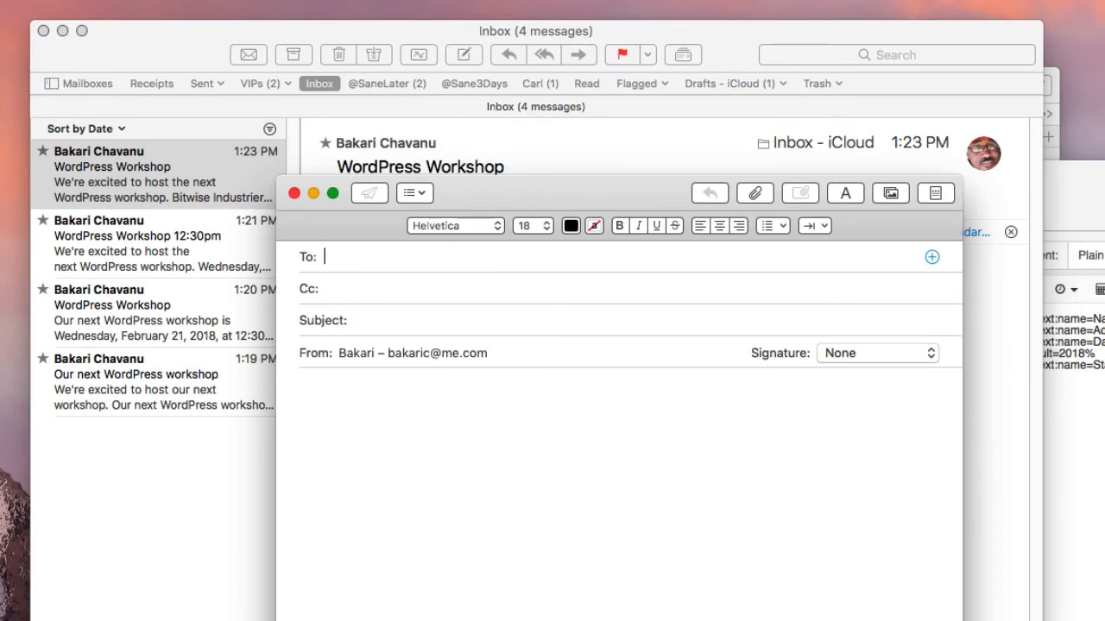
pyautogui.click(315, 407)
pyautogui.press('Return')
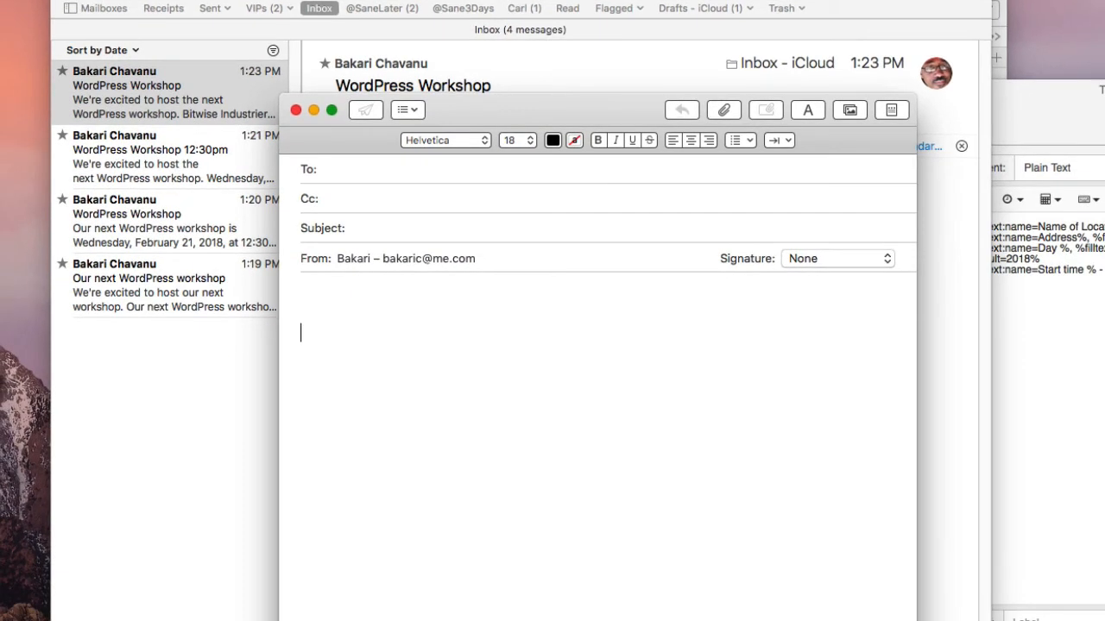
pyautogui.write('c')
pyautogui.press('BackSpace')
pyautogui.write('cdat')
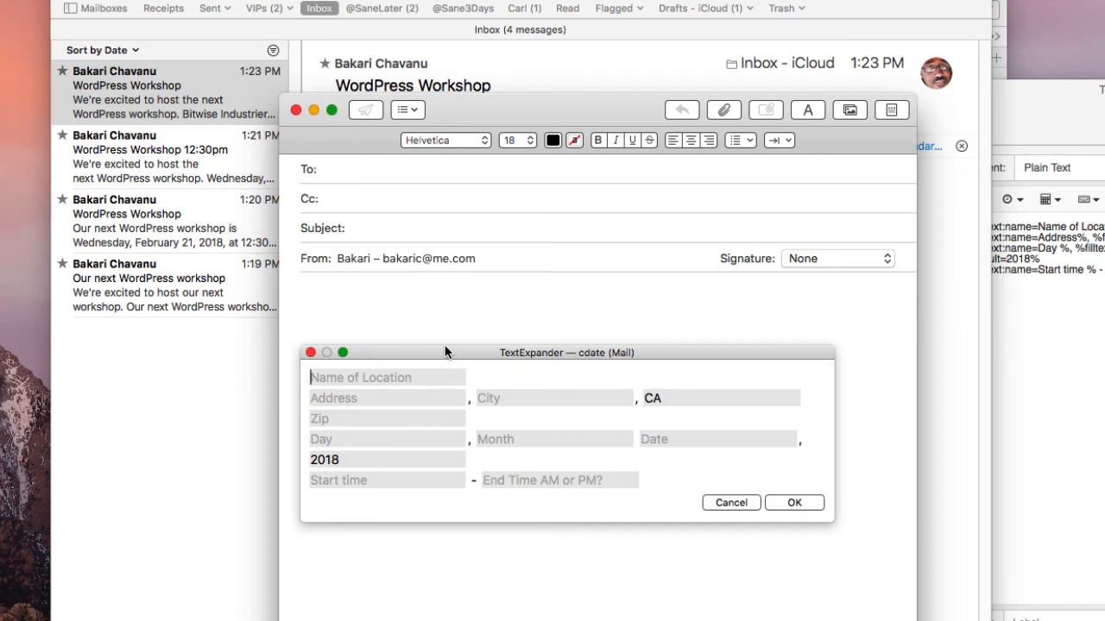
pyautogui.moveTo(449, 352); pyautogui.dragTo(434, 315)
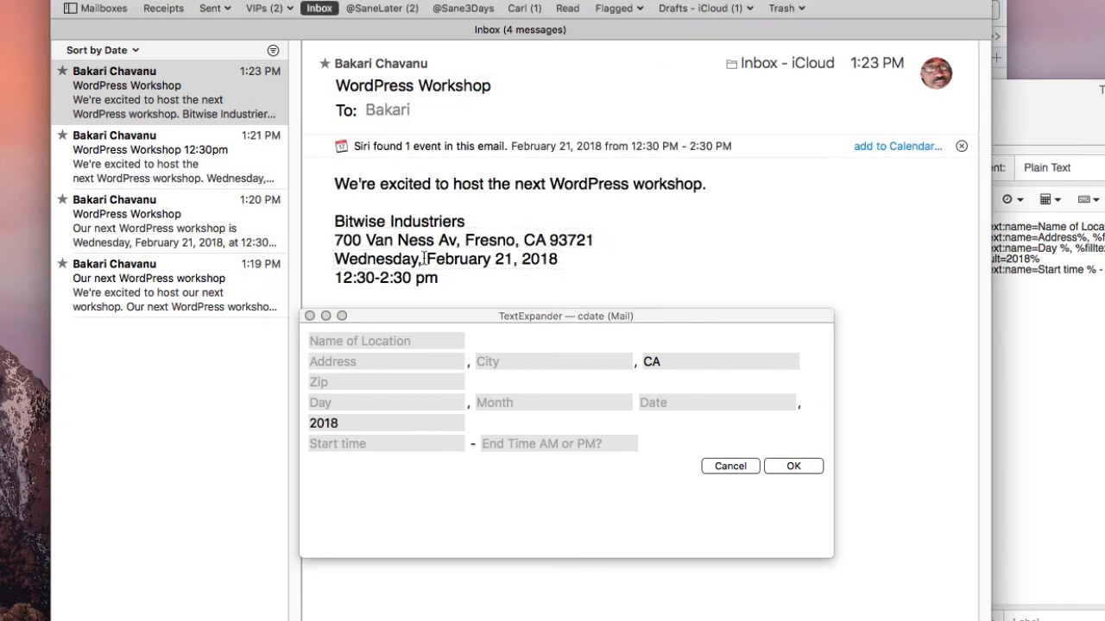
# Examine the cdate snippet's content and its City field settings in TextExpander, cancel the open fill-in form, and move the TextExpander window aside.
pyautogui.click(1059, 101)
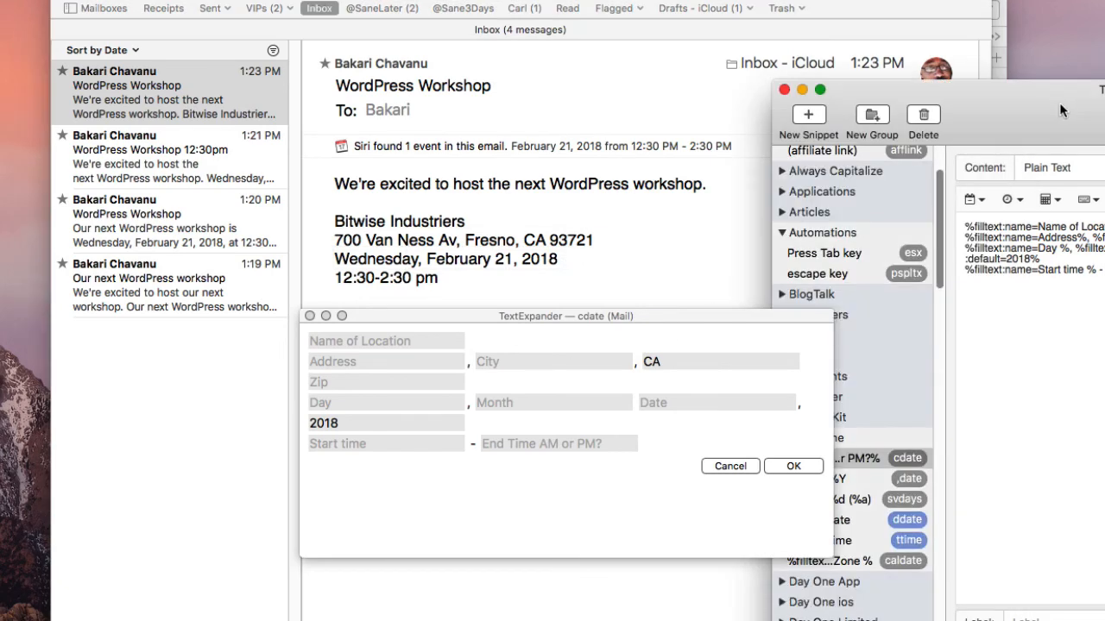
pyautogui.moveTo(1058, 102); pyautogui.dragTo(602, 58)
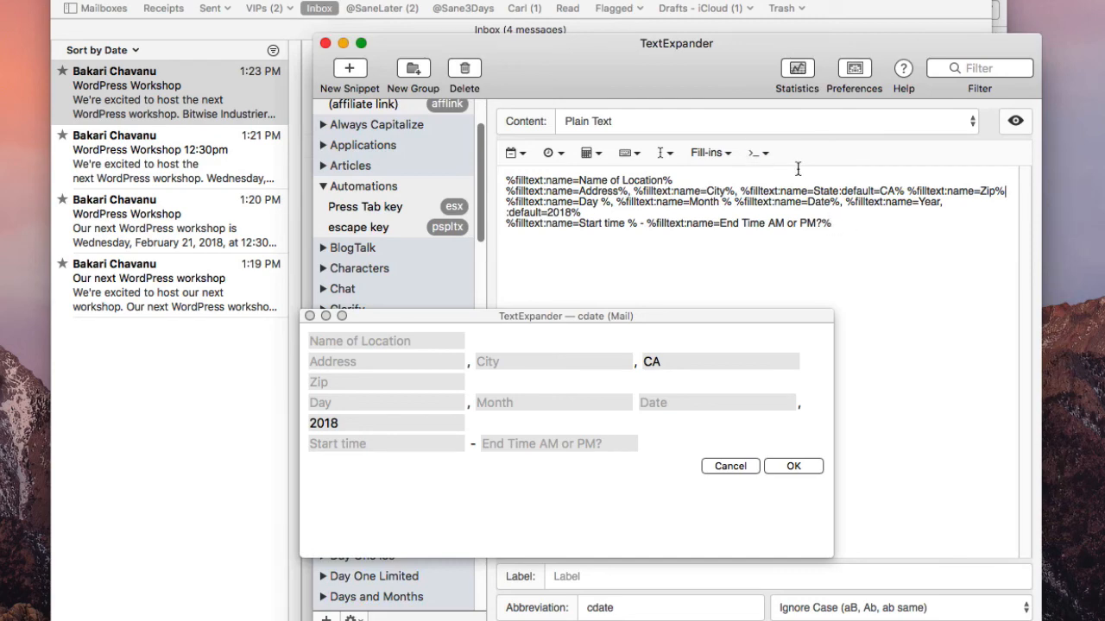
pyautogui.moveTo(739, 82); pyautogui.dragTo(675, 81)
pyautogui.click(775, 224)
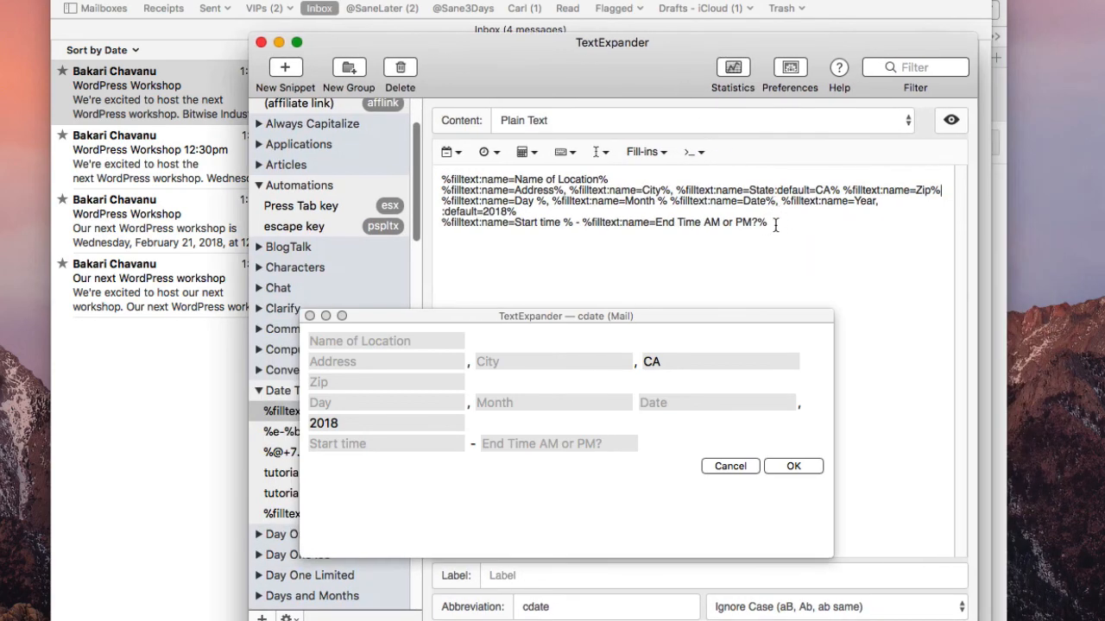
pyautogui.doubleClick(592, 191)
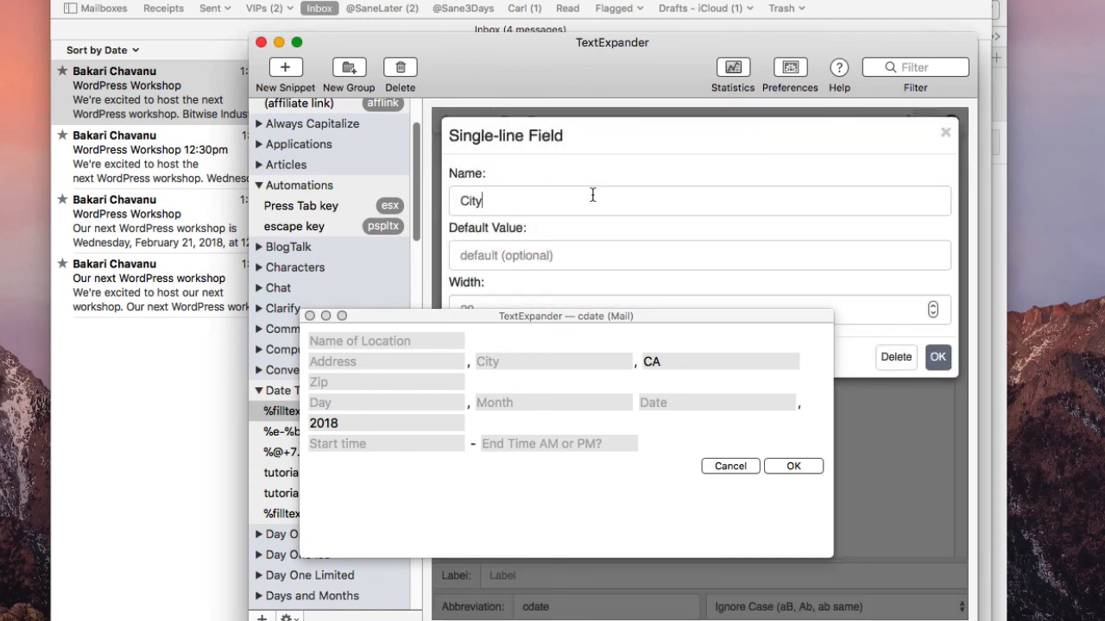
pyautogui.click(945, 132)
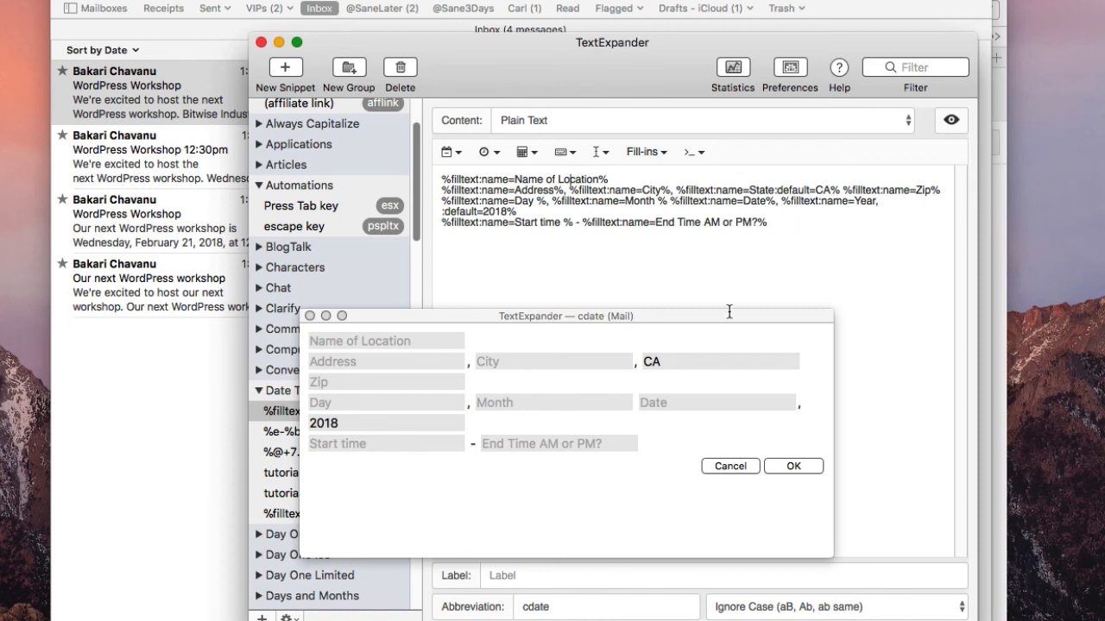
pyautogui.click(730, 466)
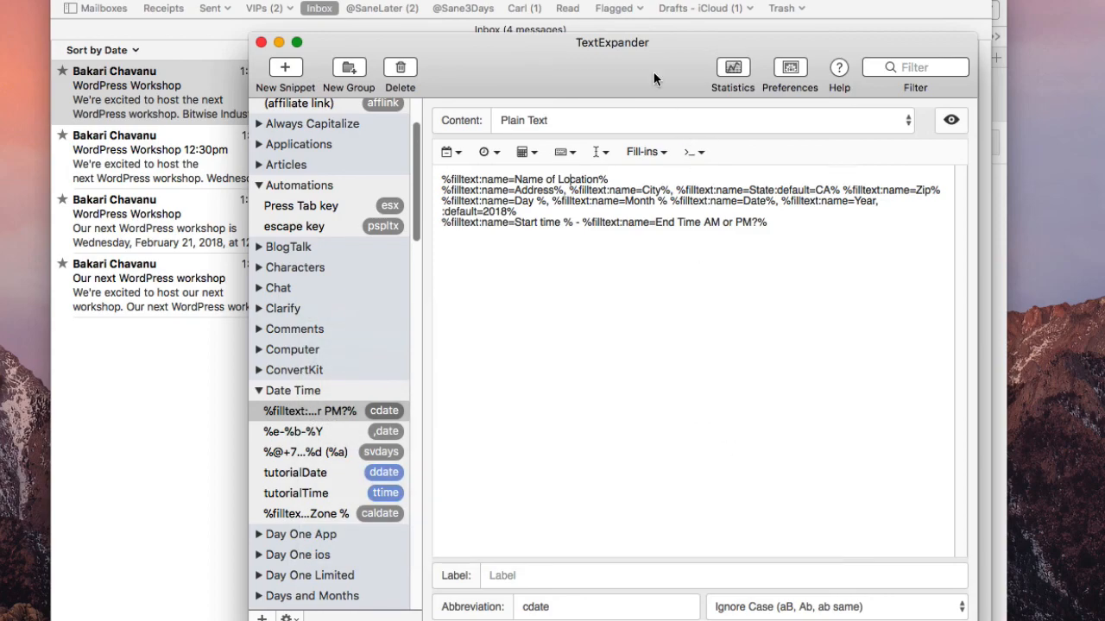
pyautogui.moveTo(653, 71); pyautogui.dragTo(1103, 196)
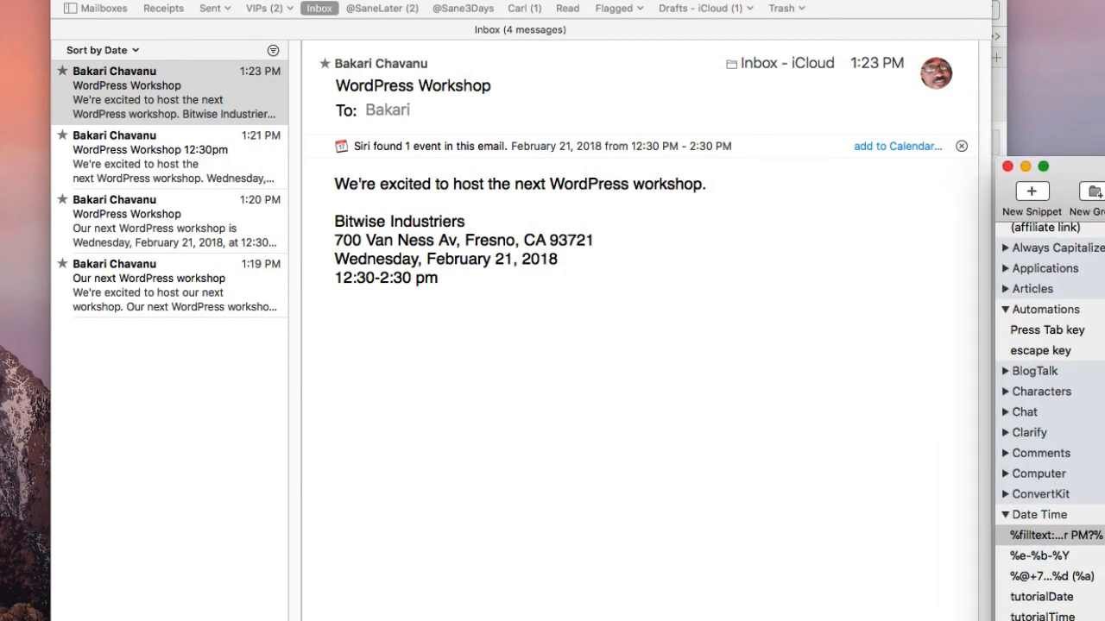